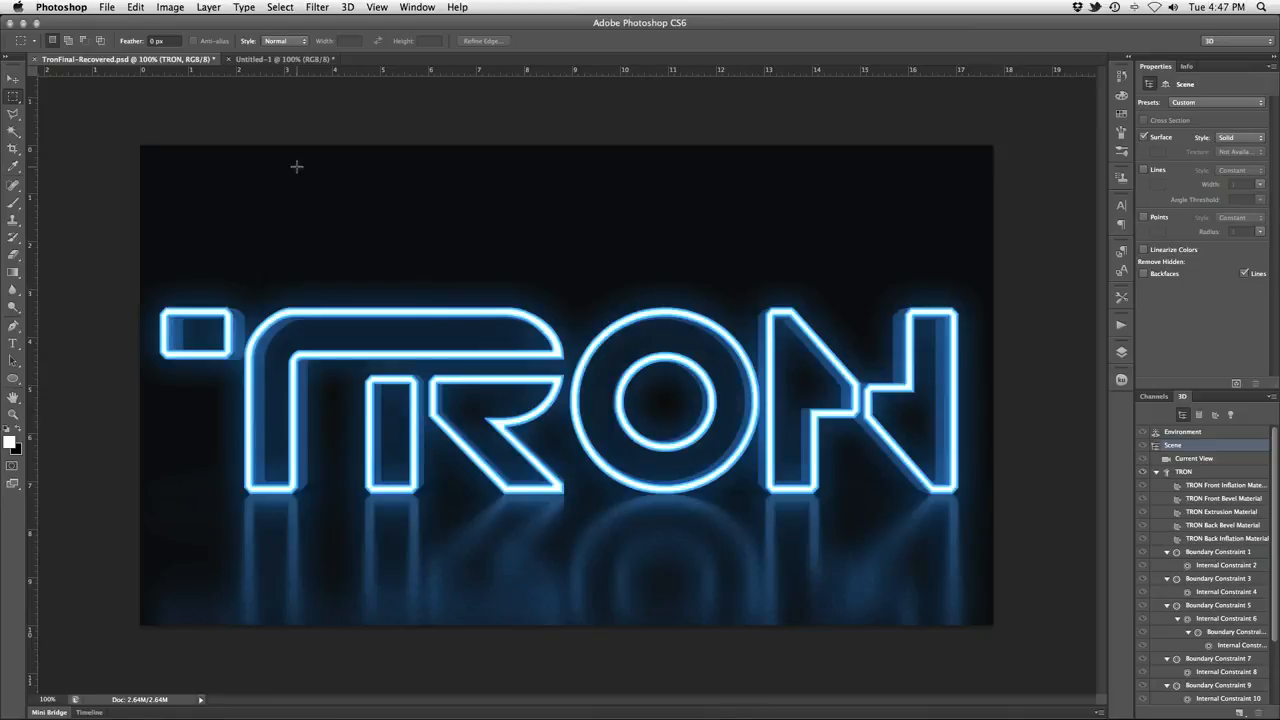
Step: Switch to the Untitled-1 document and check its image size without changing it
left_click(302, 60)
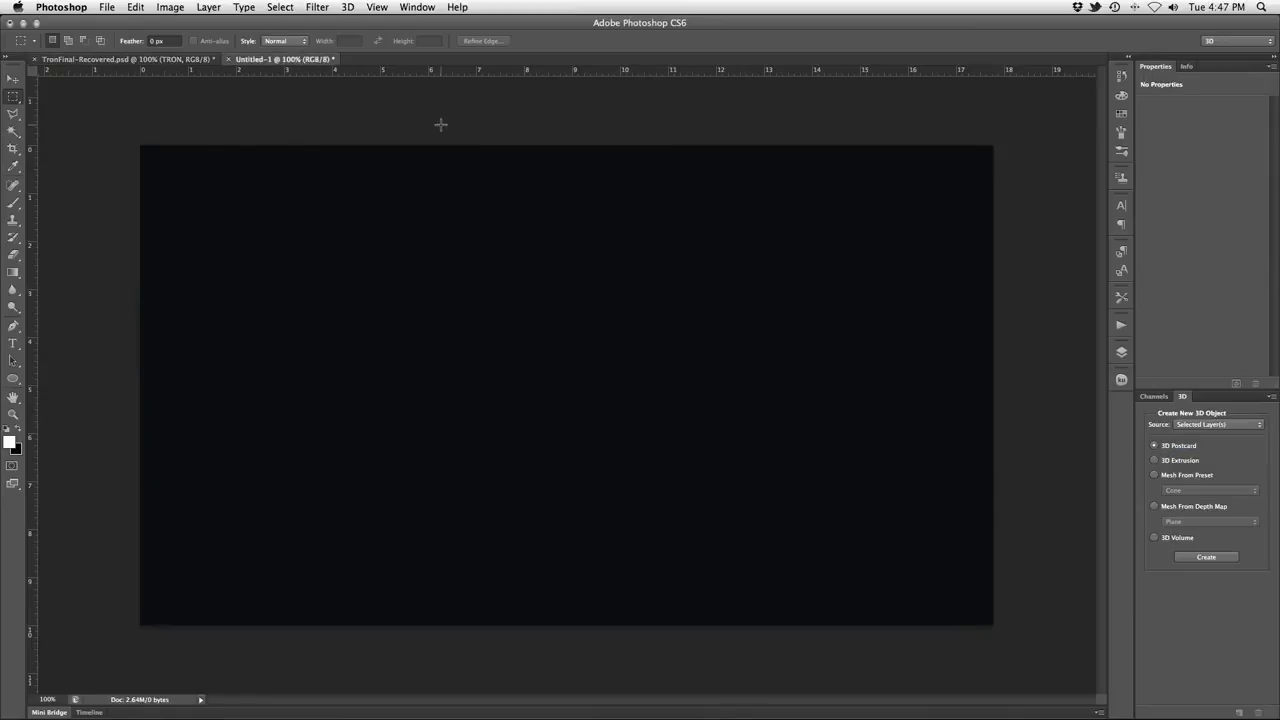
key("super+alt+i")
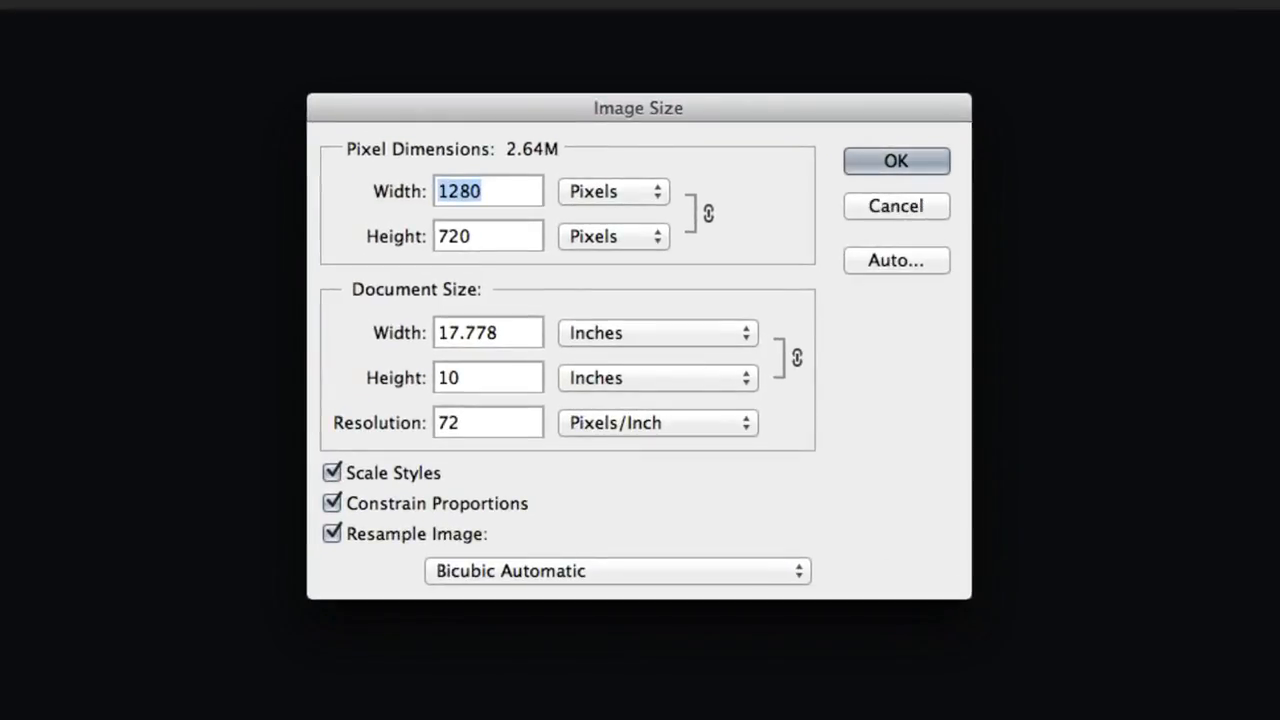
key("Escape")
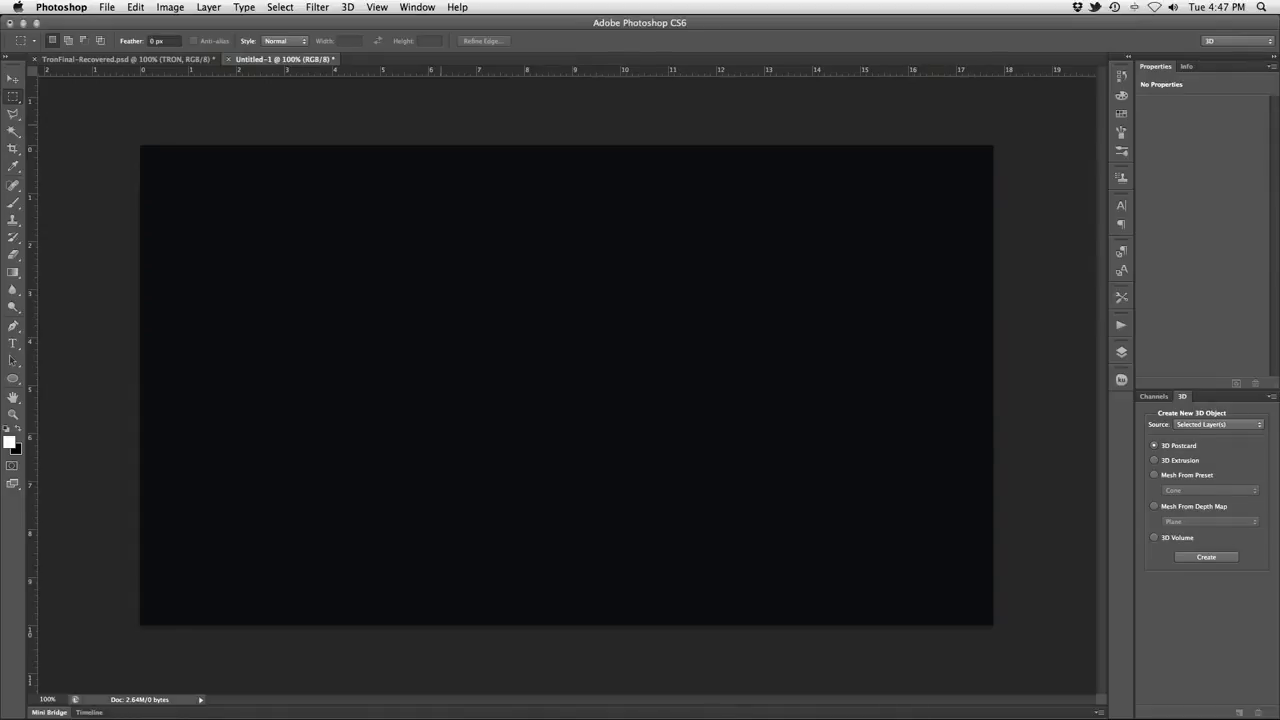
Step: Add a centre-aligned white text layer reading TRON in the TR2N font at 400 pt
key("t")
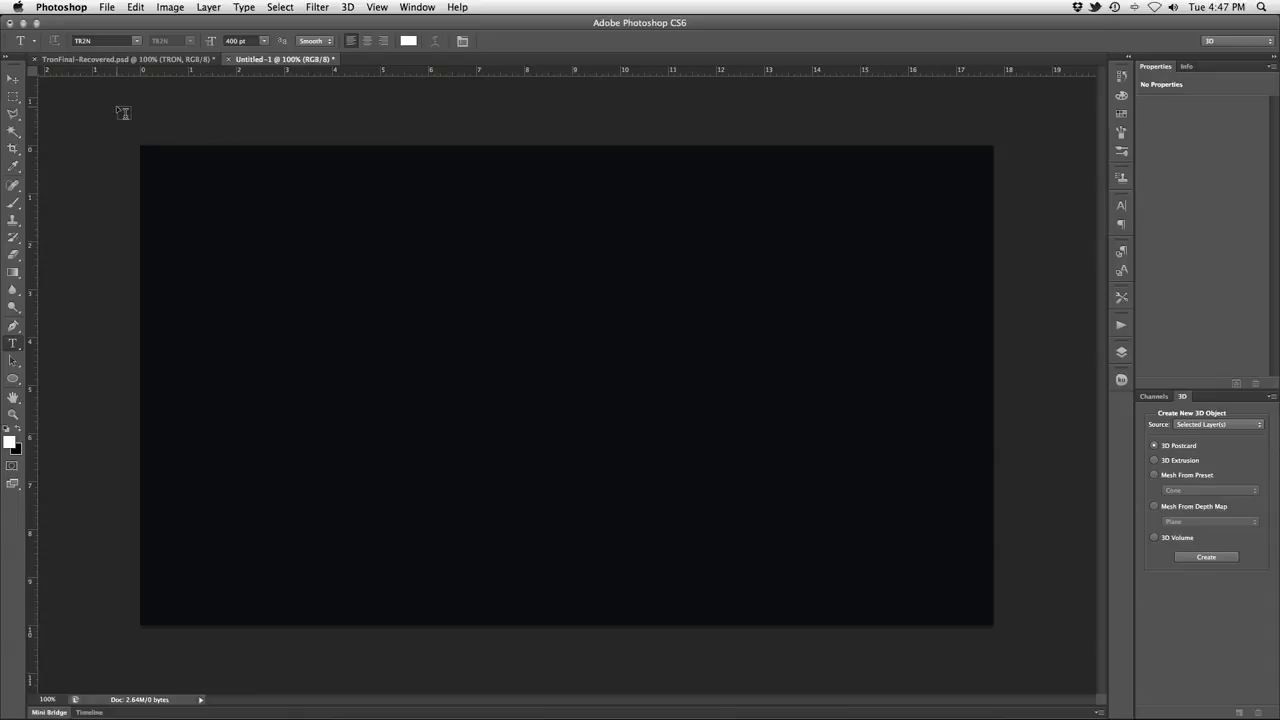
left_click(108, 40)
key("Tab")
left_click(368, 40)
left_click(532, 422)
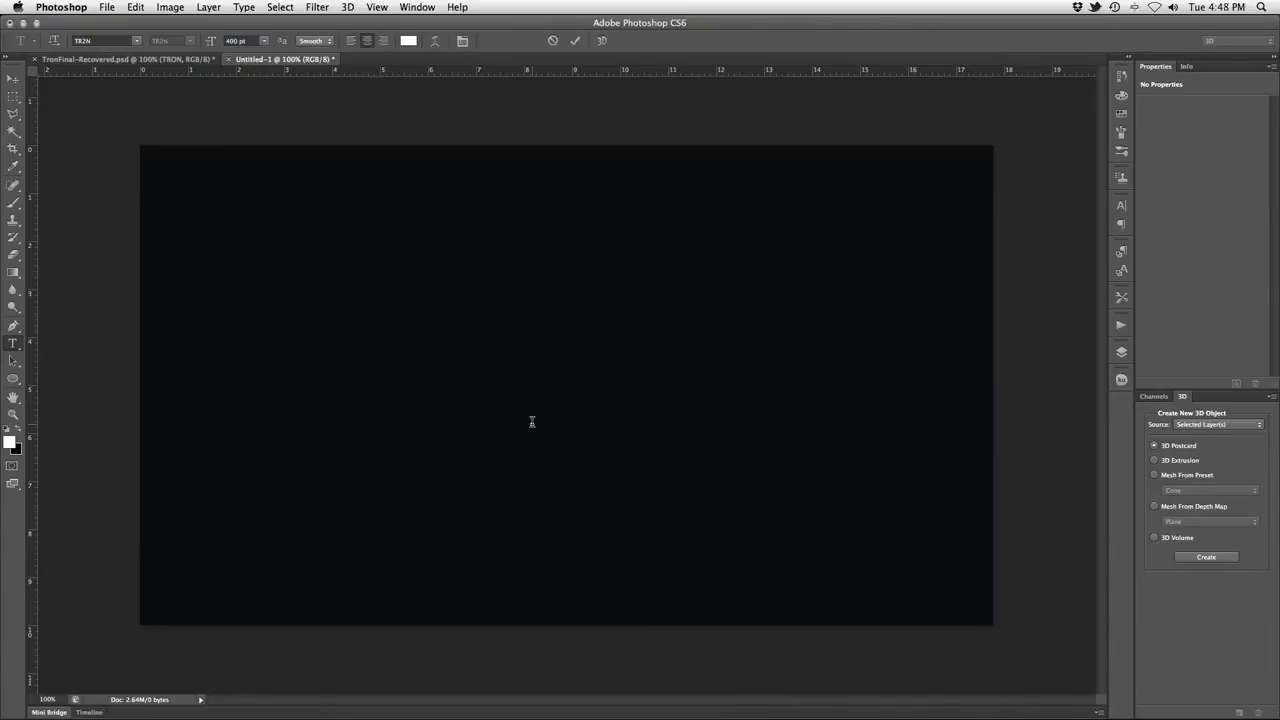
type("TRON")
key("ctrl+Return")
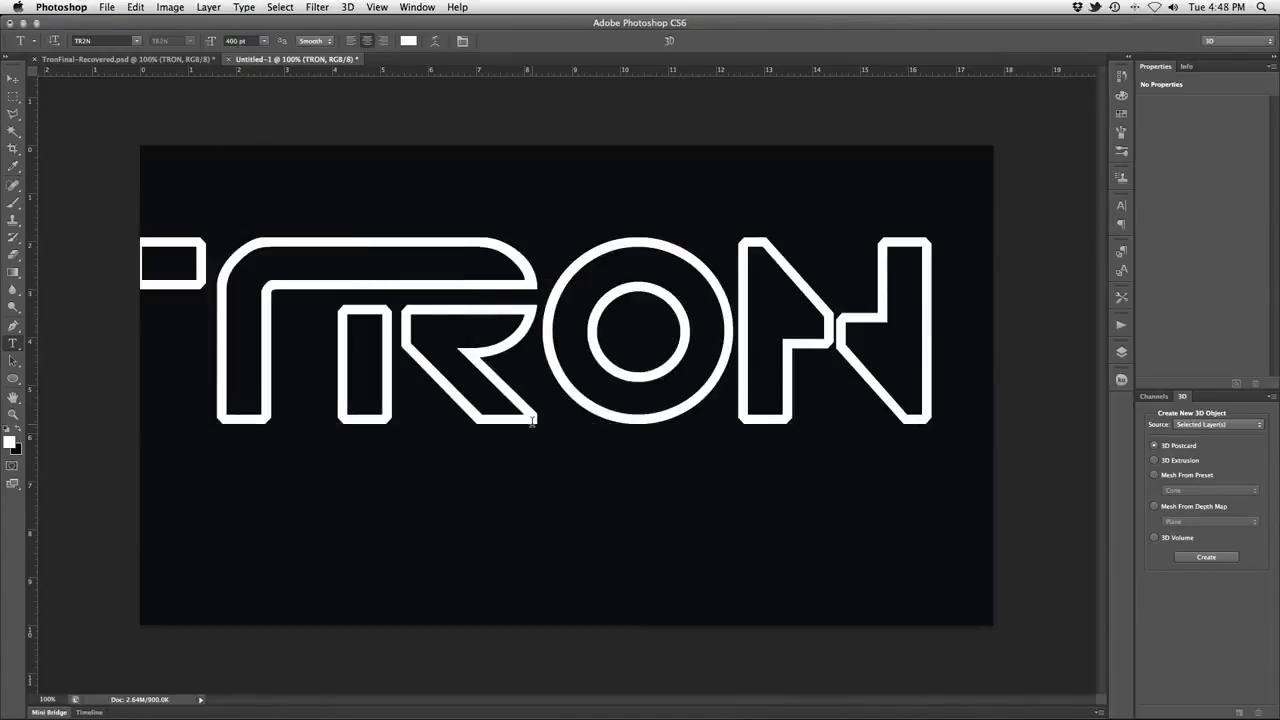
Step: Centre the TRON text on the canvas and create a new 3D extrusion from its layer
key("v")
left_click_drag(570, 364, 601, 391)
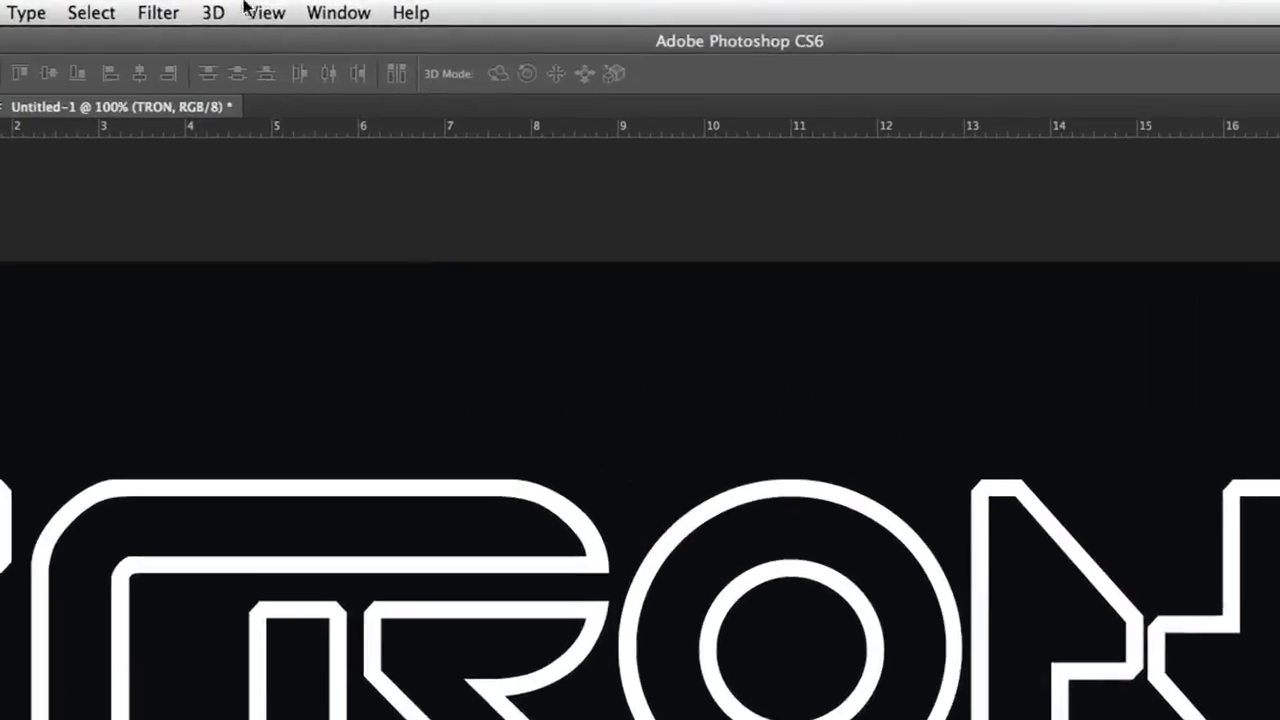
left_click(347, 7)
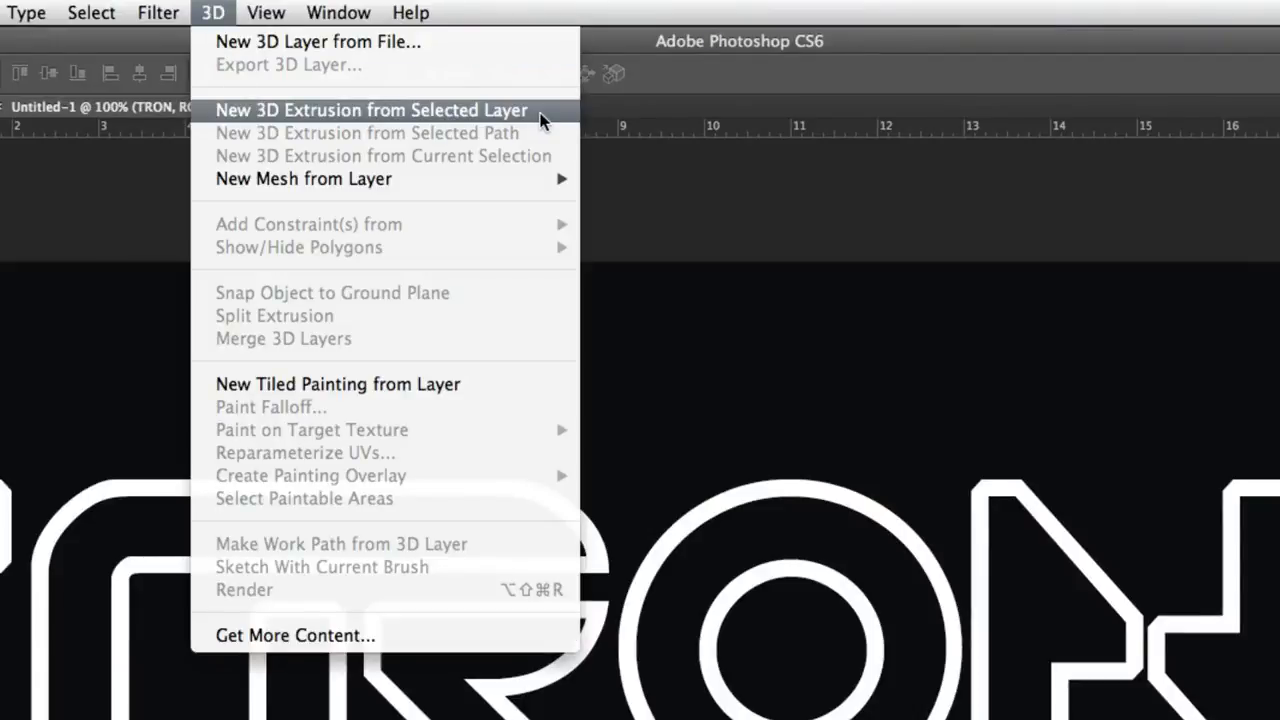
left_click(540, 119)
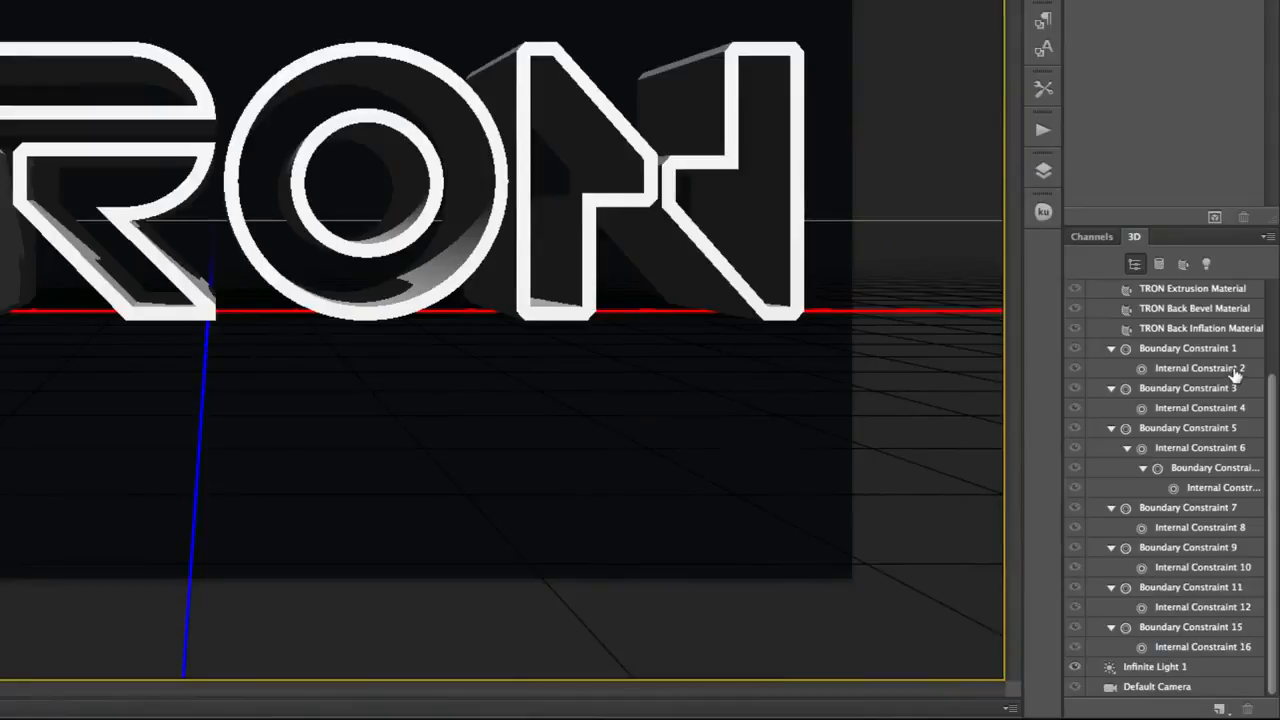
Step: Re-aim Infinite Light 1 to shine more directly onto the front of the letters and set its shadow softness to 60%
scroll(1236, 375, "up", 5)
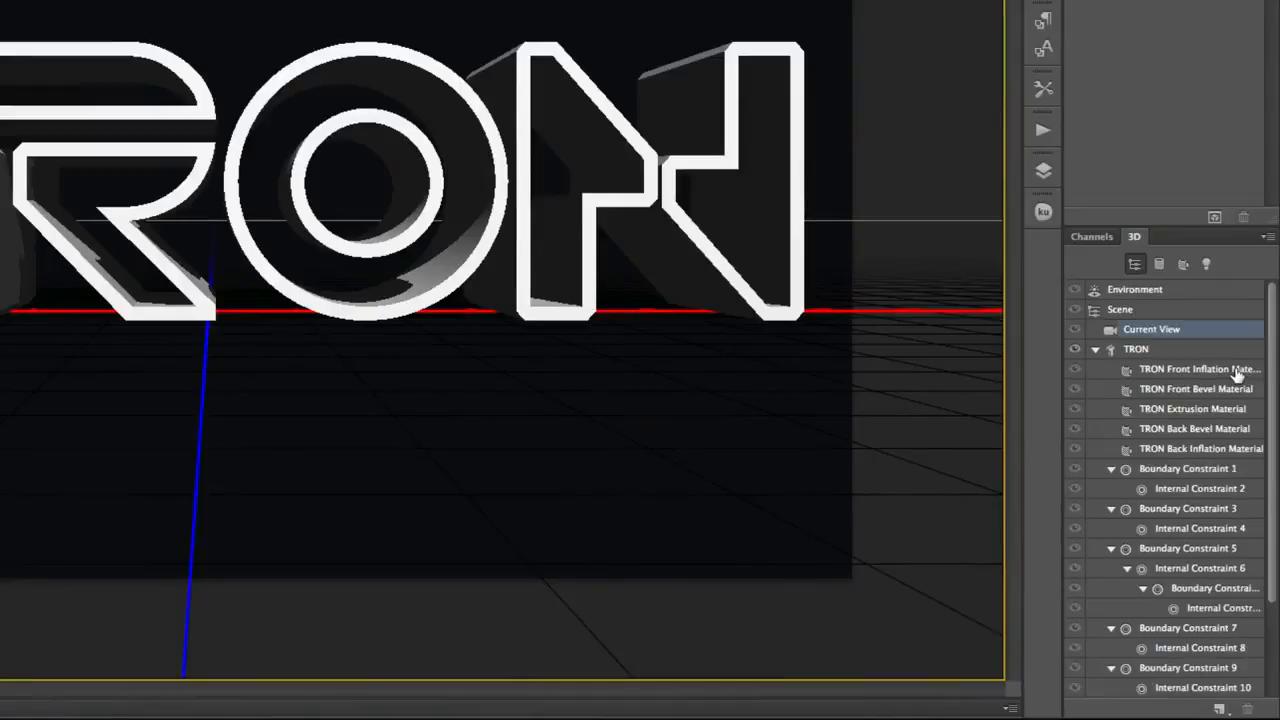
scroll(1238, 373, "down", 3)
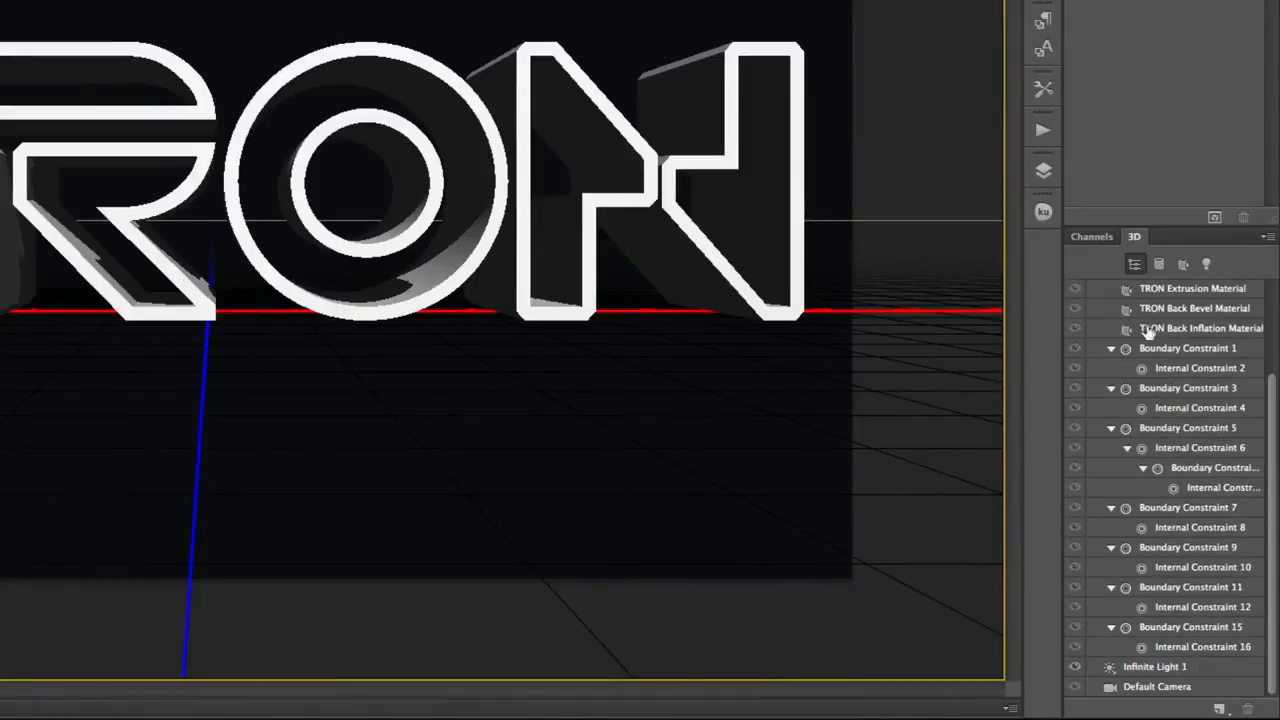
left_click(1188, 668)
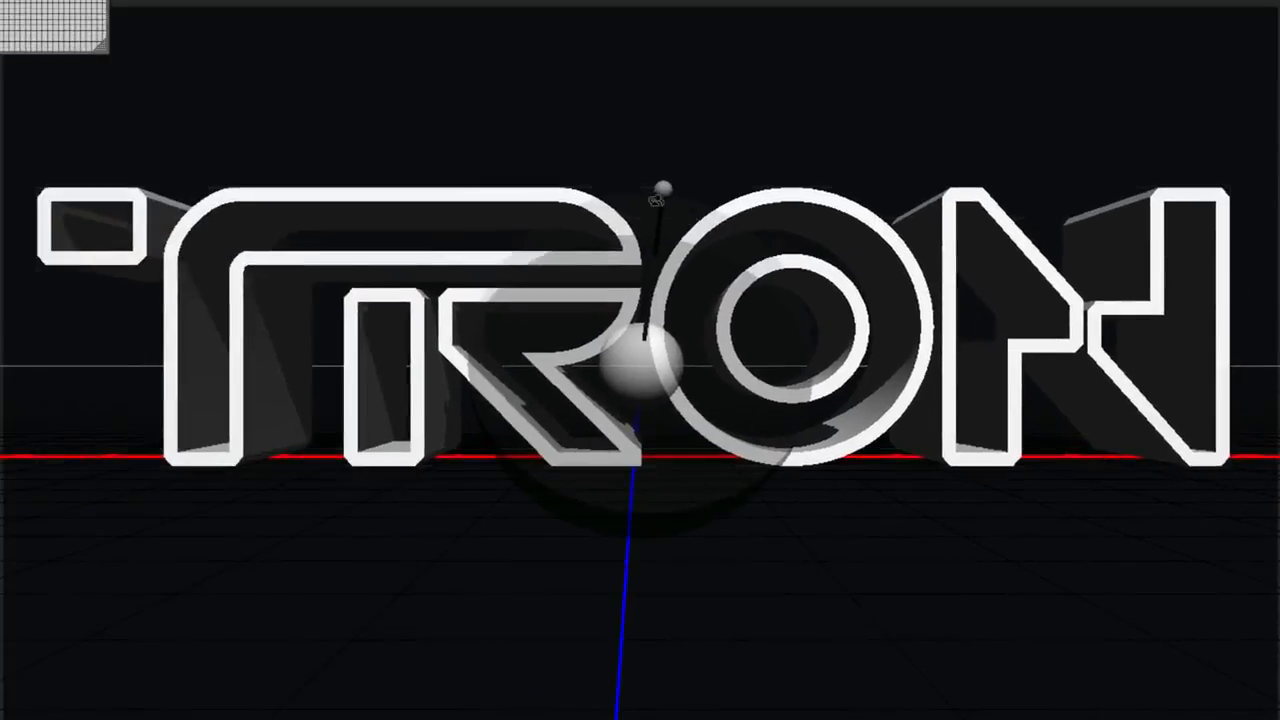
left_click_drag(663, 188, 638, 330)
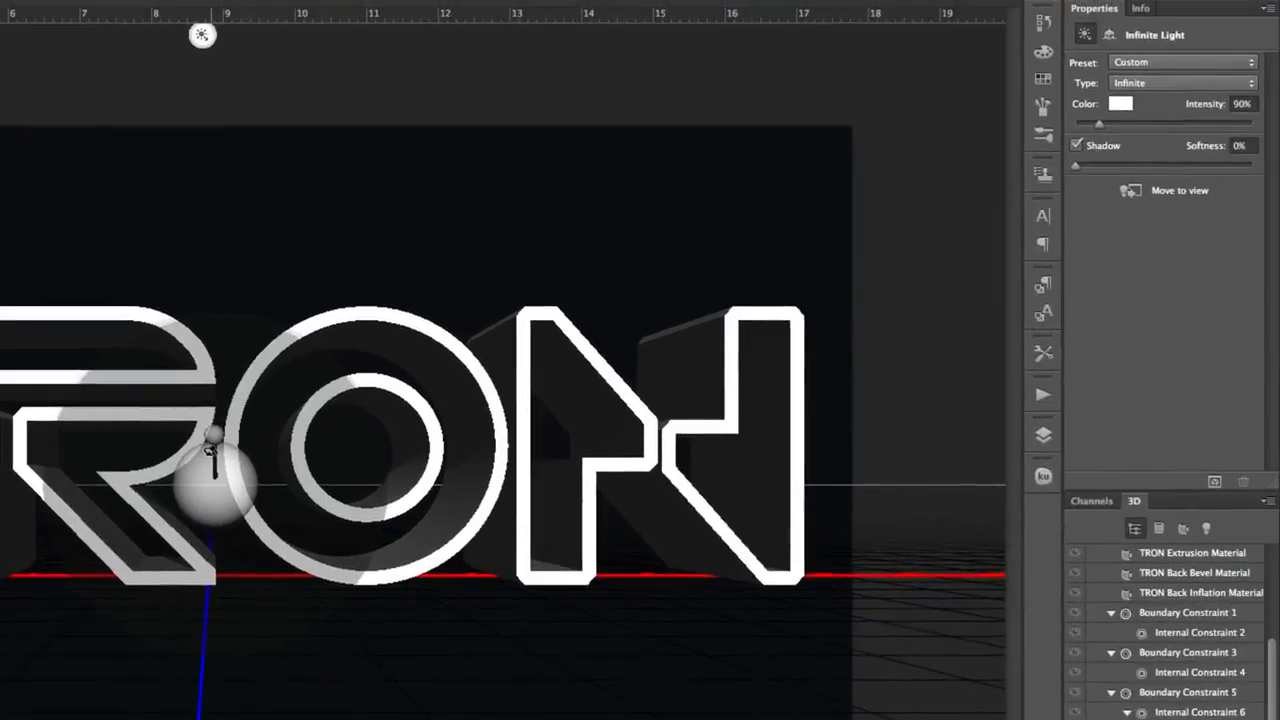
left_click(1238, 145)
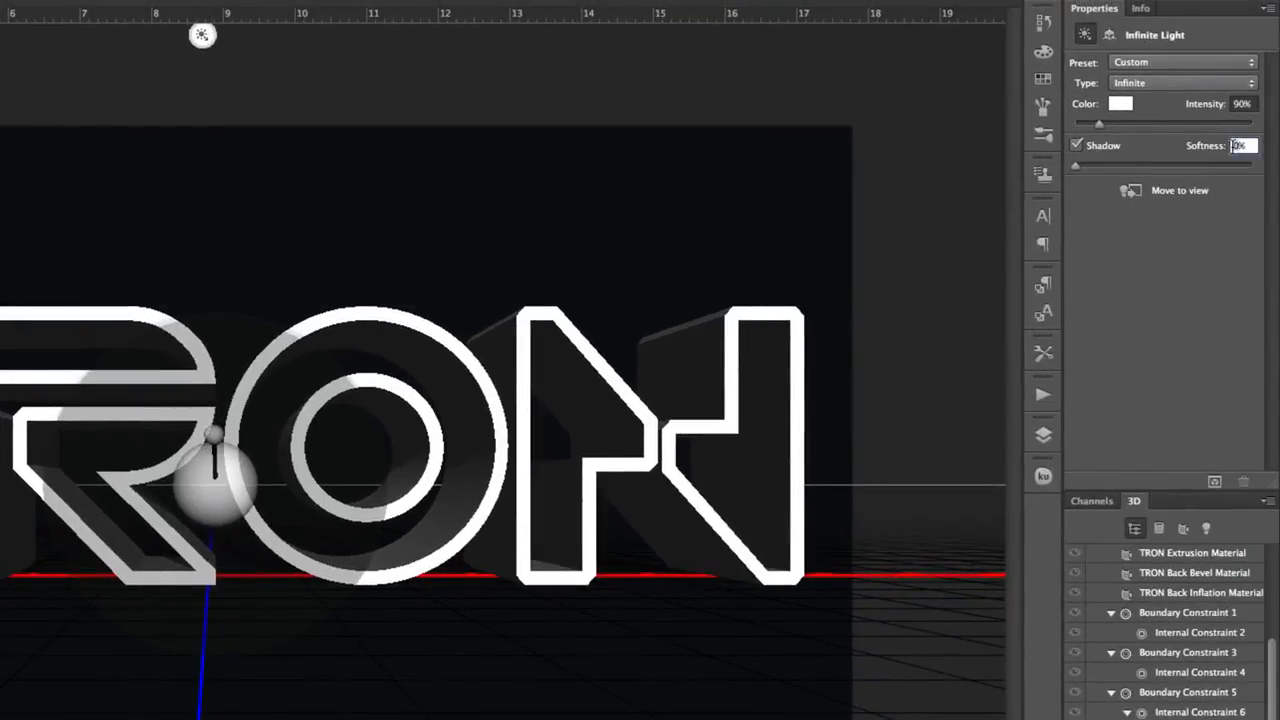
type("60")
key("Return")
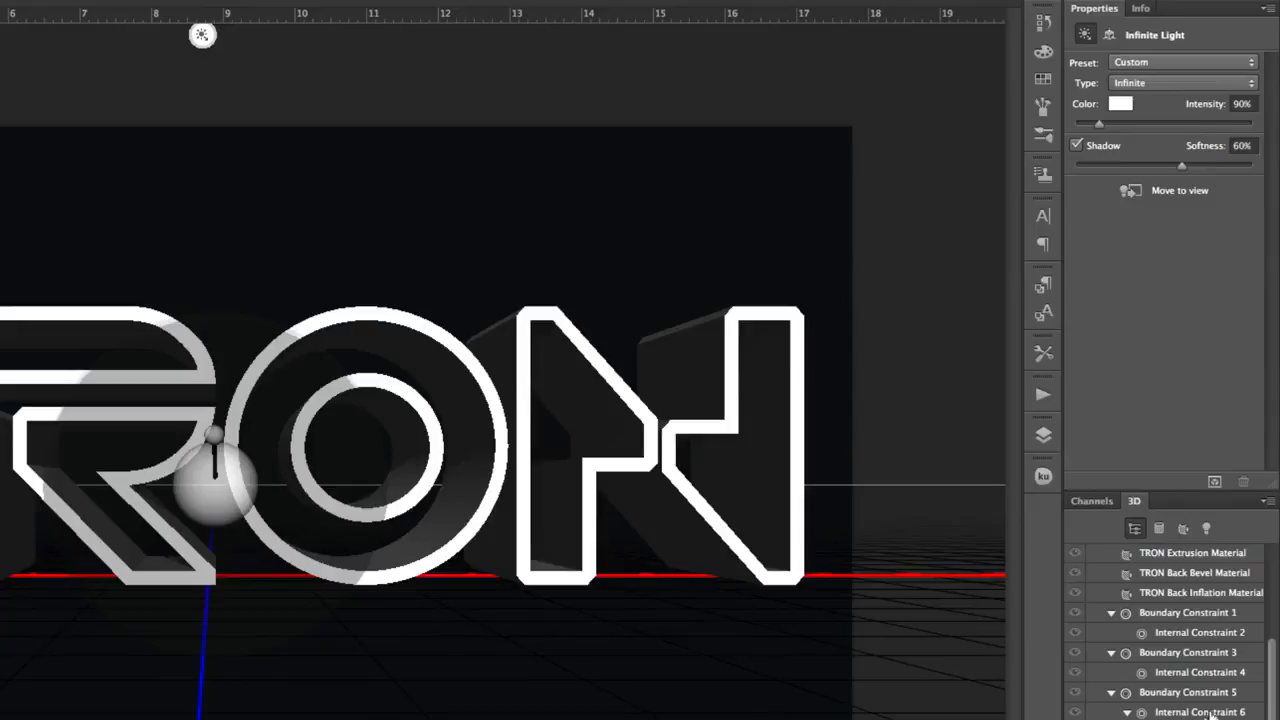
Step: Set the environment's ground plane reflections to 60% opacity and 5% roughness
scroll(1147, 620, "up", 4)
left_click(1147, 554)
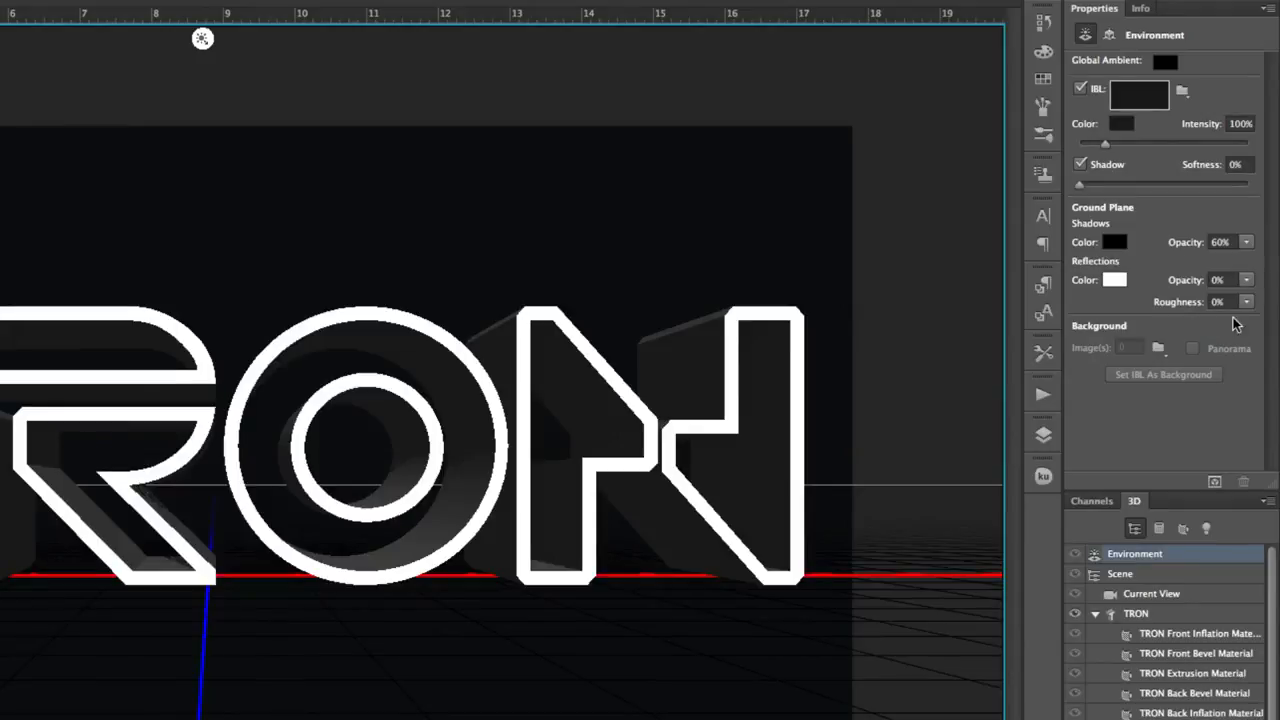
left_click(1216, 280)
type("60")
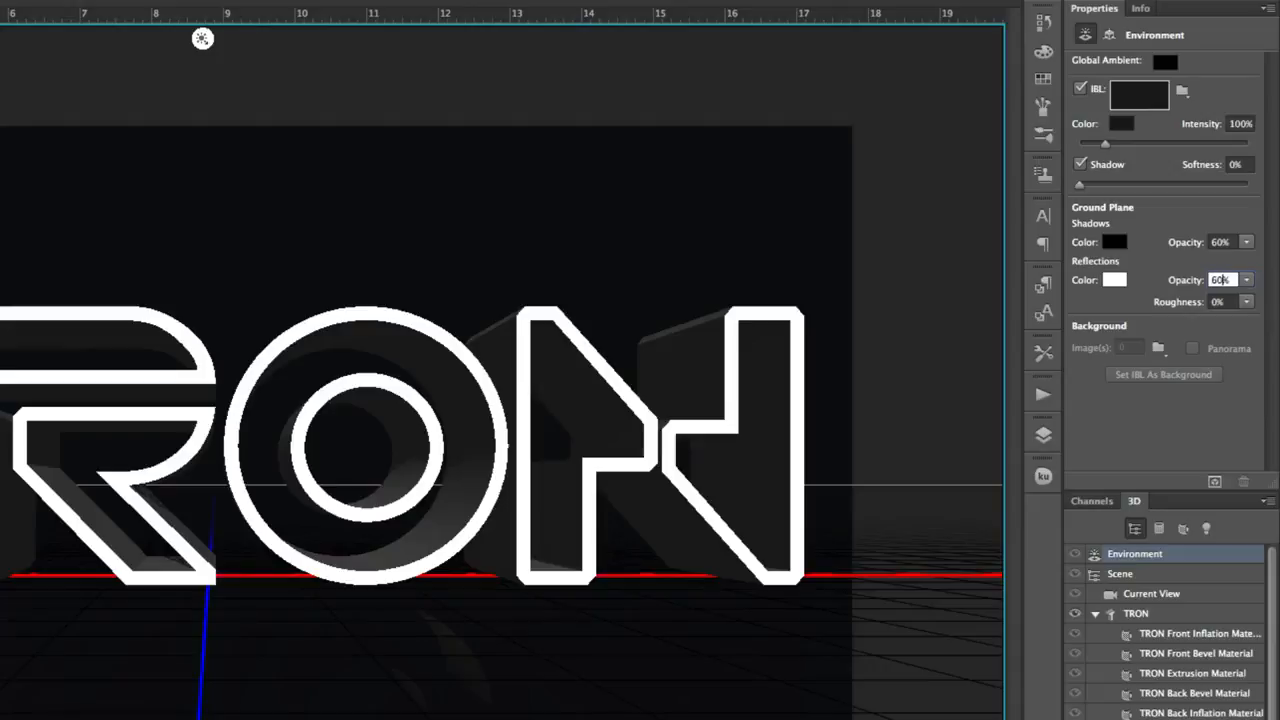
key("Tab")
type("5")
key("Return")
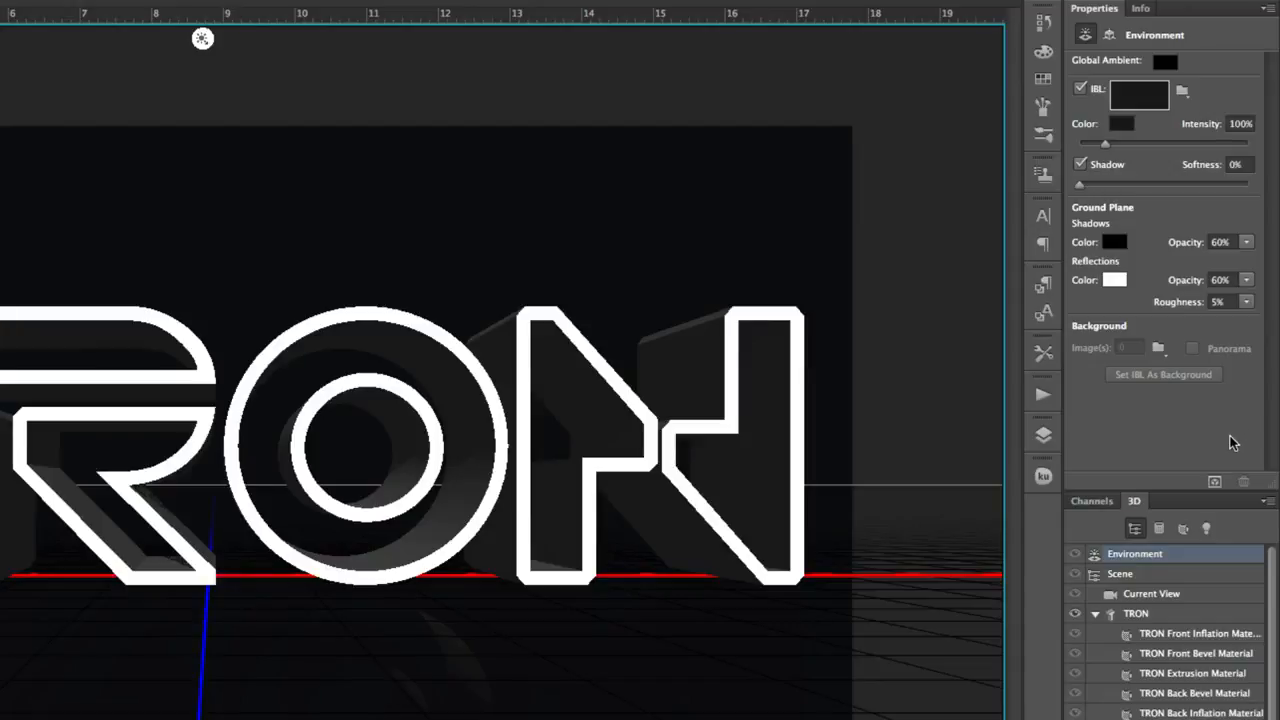
Step: Apply the second shape preset to the TRON mesh and set its extrusion depth to 50
left_click(1164, 615)
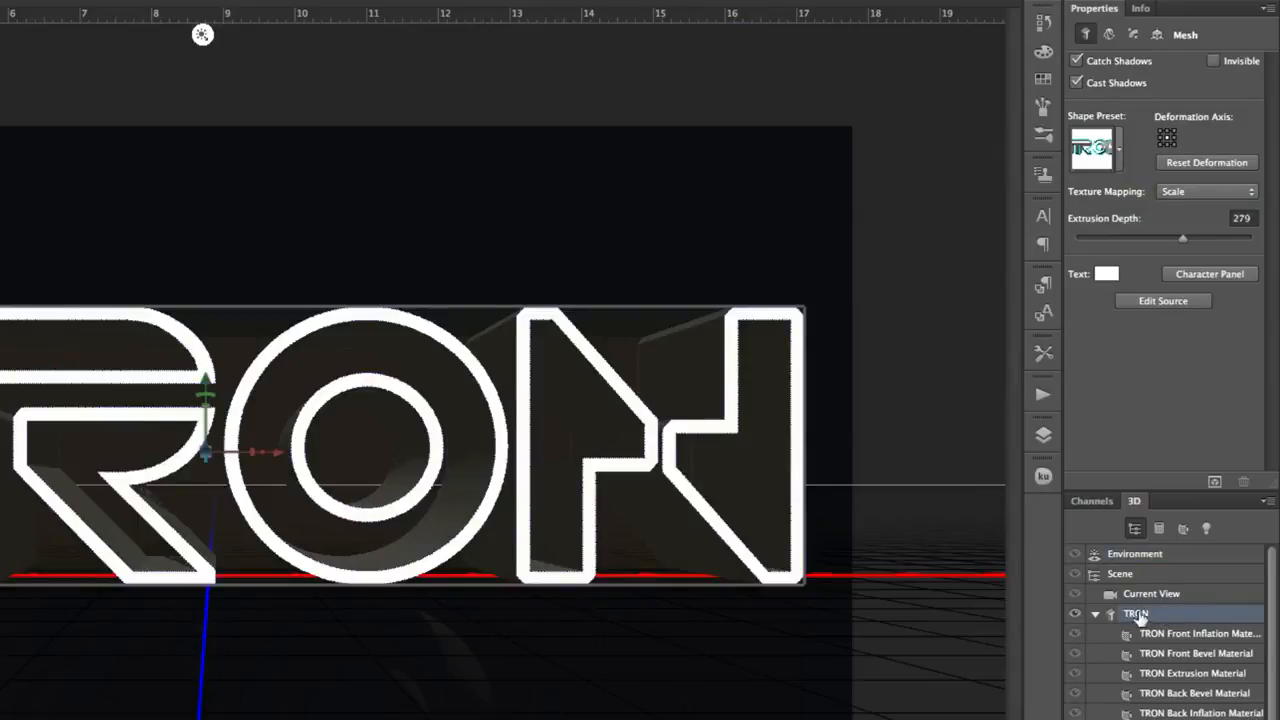
left_click(1119, 149)
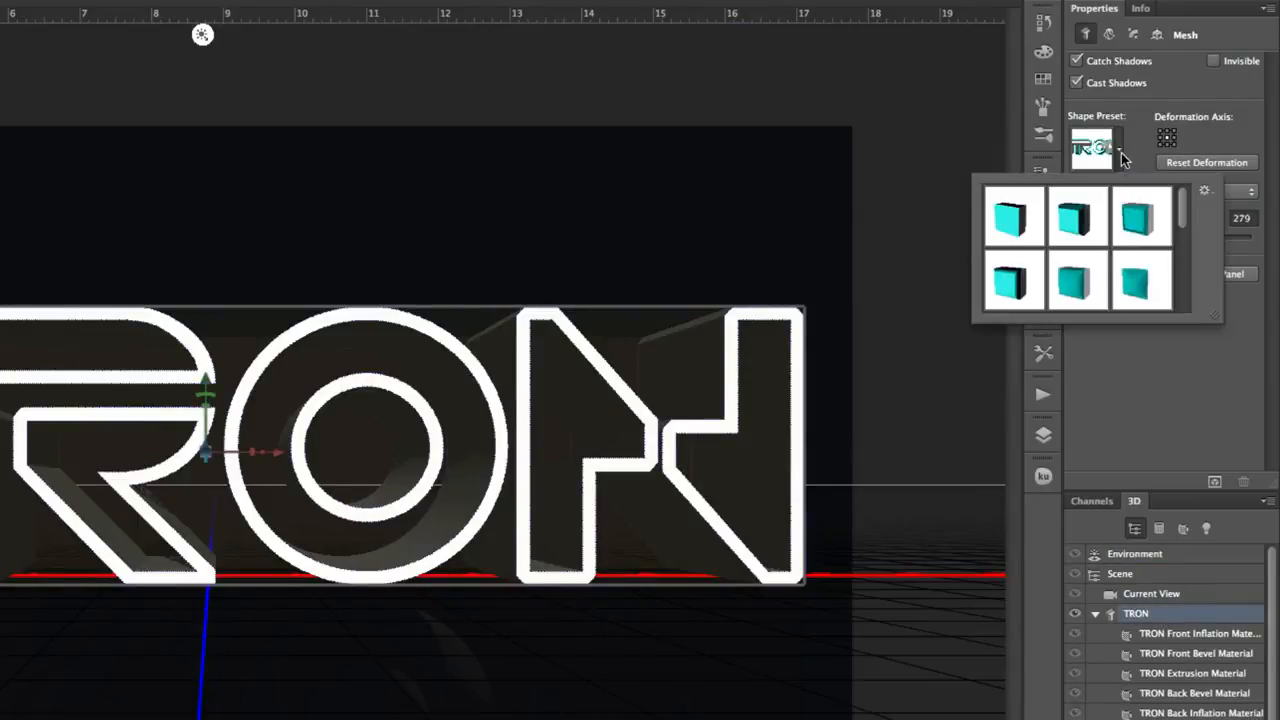
left_click(1078, 208)
left_click(1165, 326)
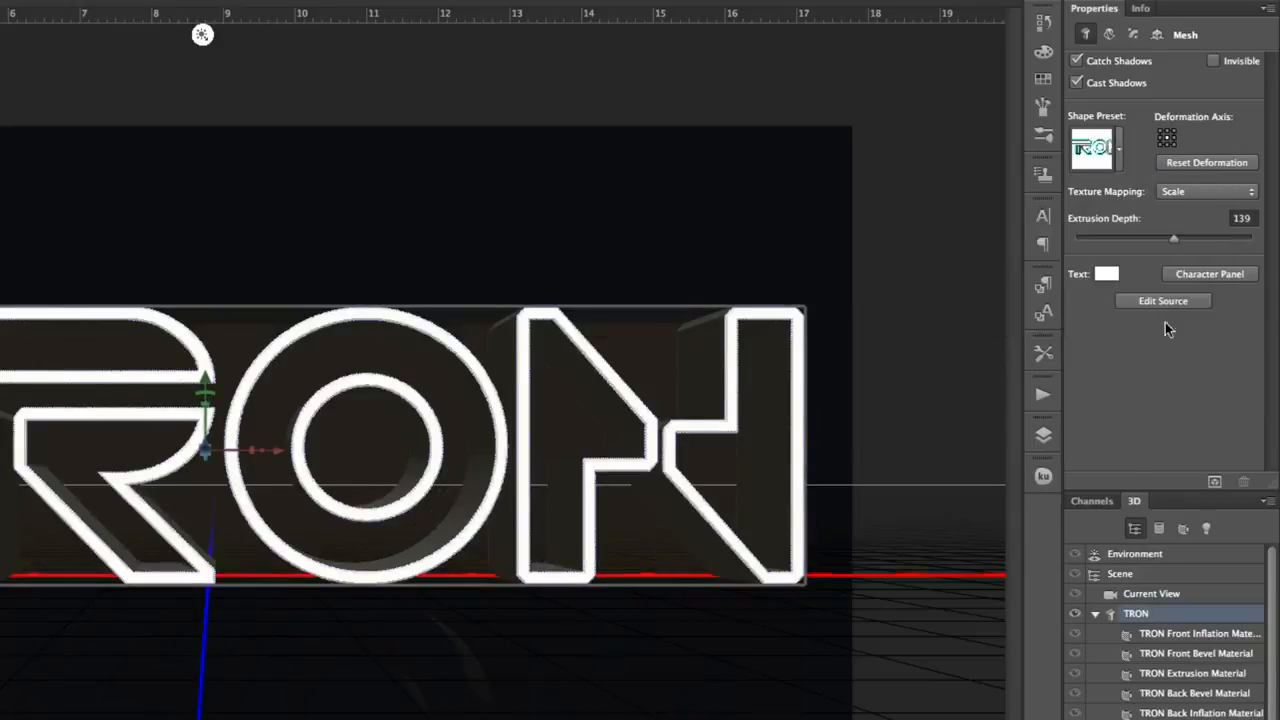
double_click(1240, 218)
type("50")
key("Return")
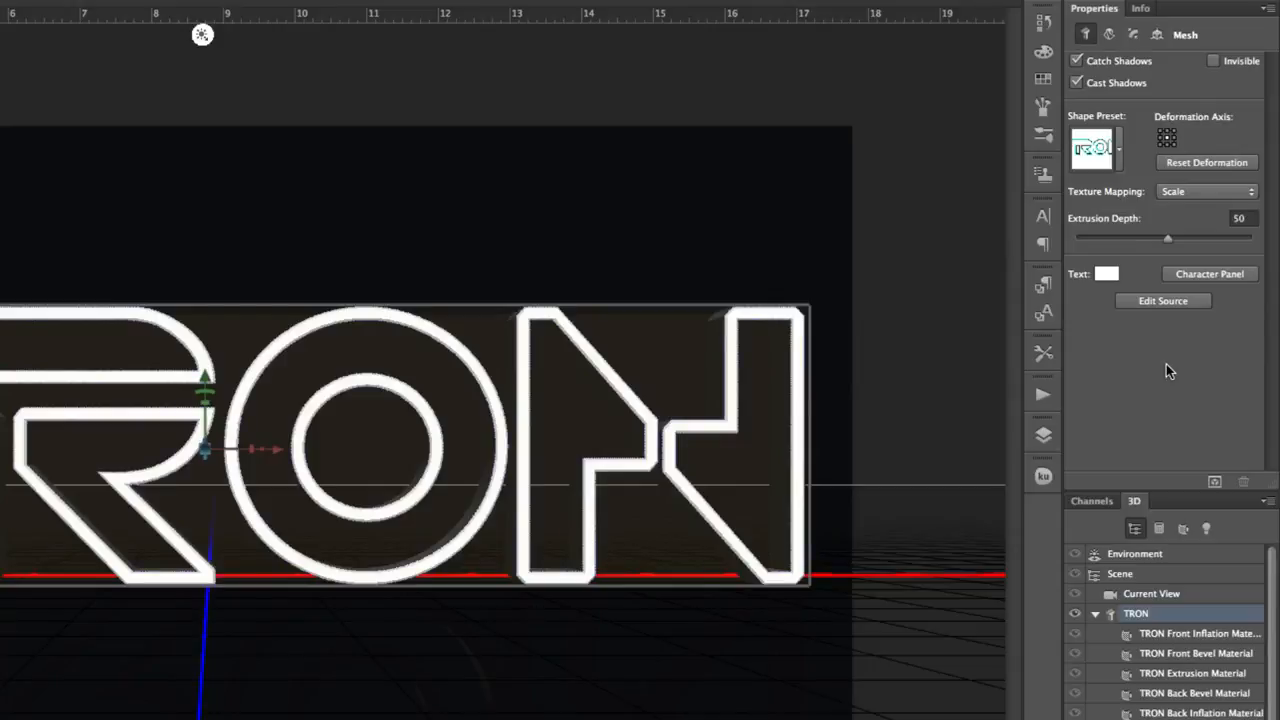
Step: Set the bevel width of the TRON mesh's front cap to 100%
left_click(1134, 36)
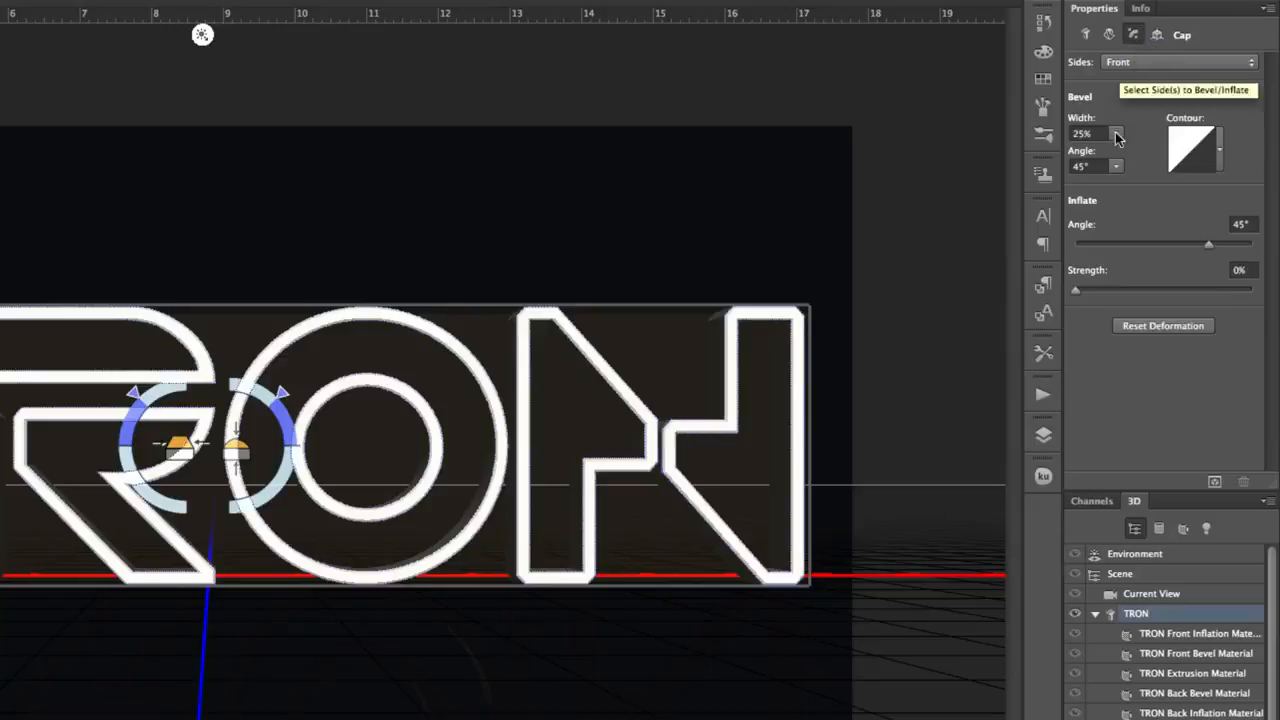
left_click(1116, 133)
left_click_drag(1118, 156, 1195, 156)
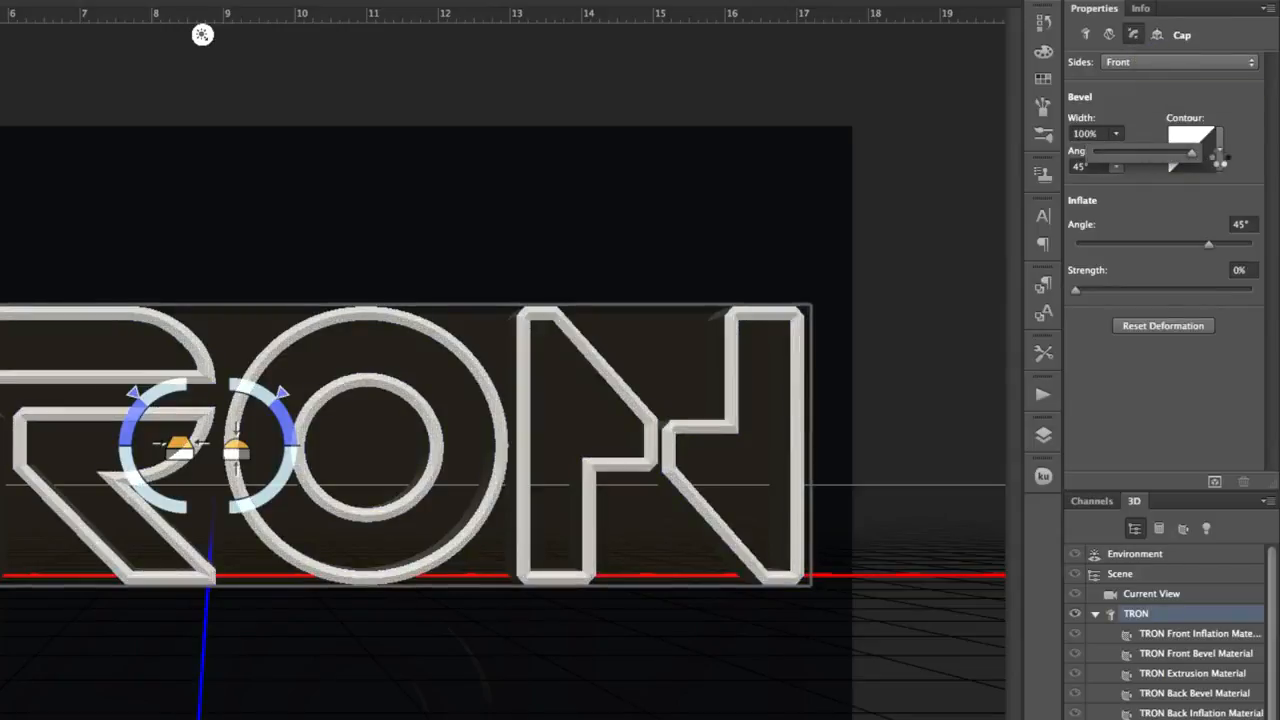
left_click(1140, 393)
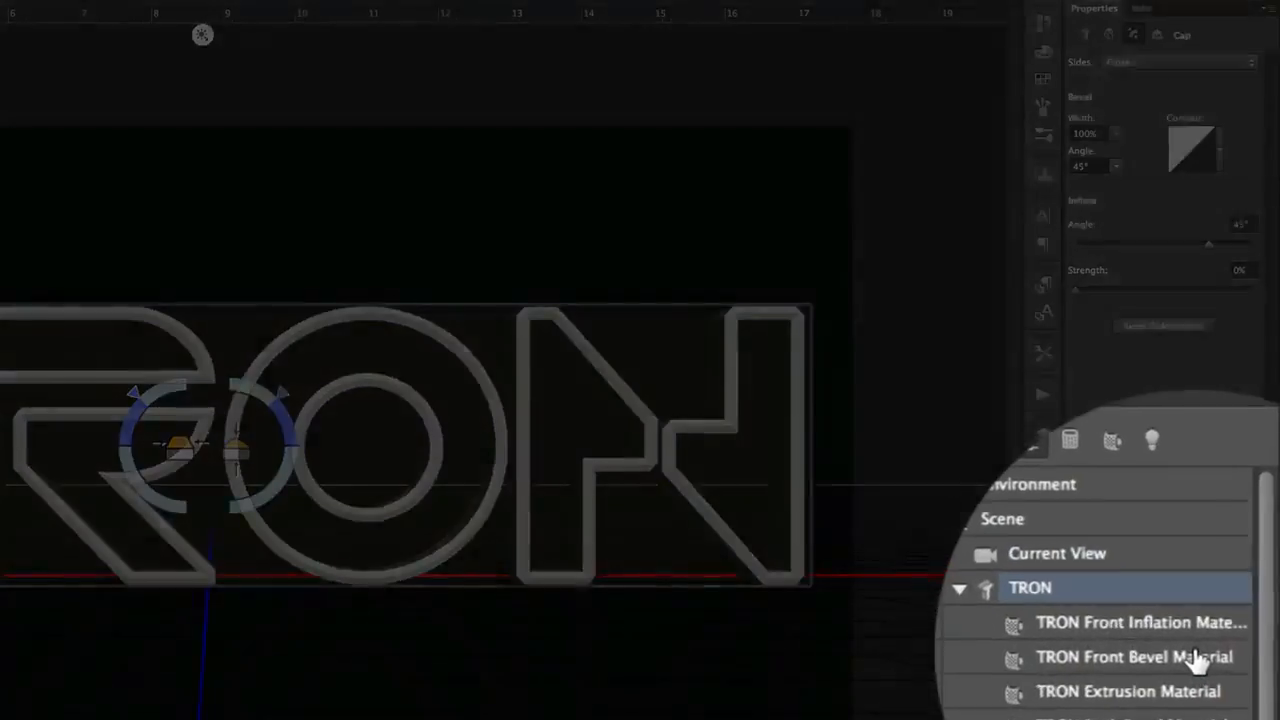
Step: Set the opacity of the TRON front inflation and back inflation materials to 0%
left_click(1232, 655)
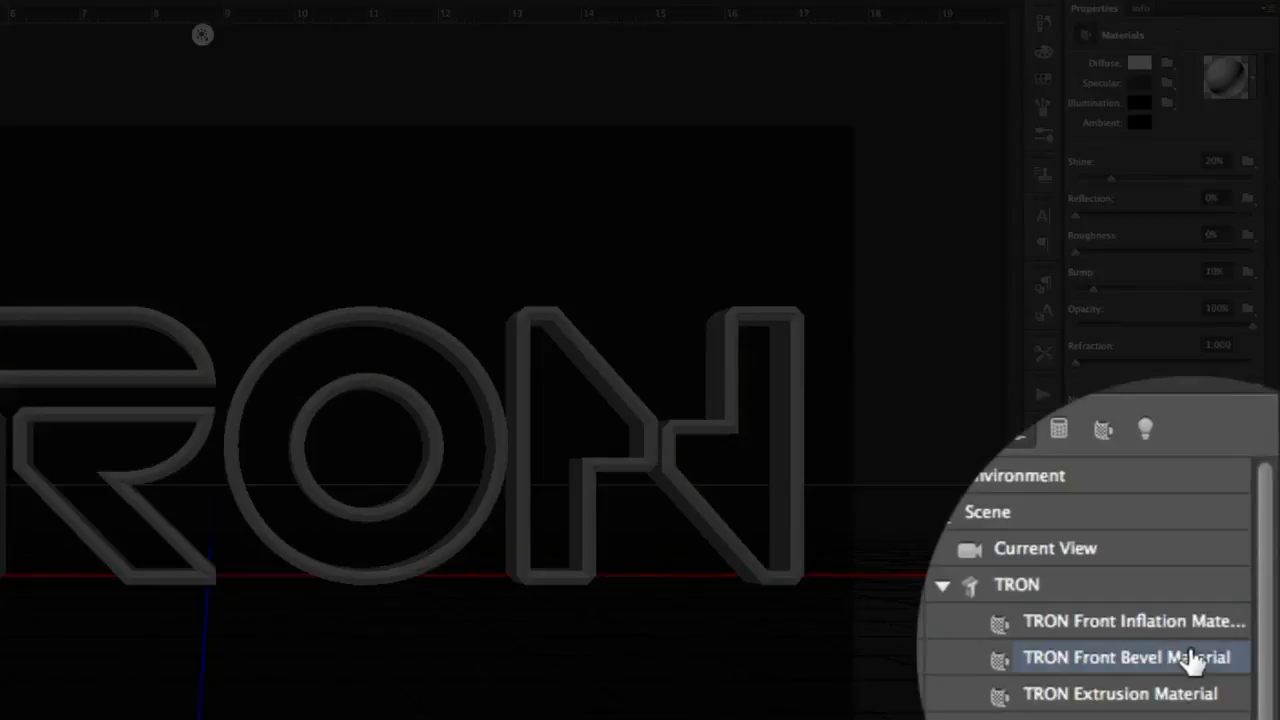
left_click(1160, 686)
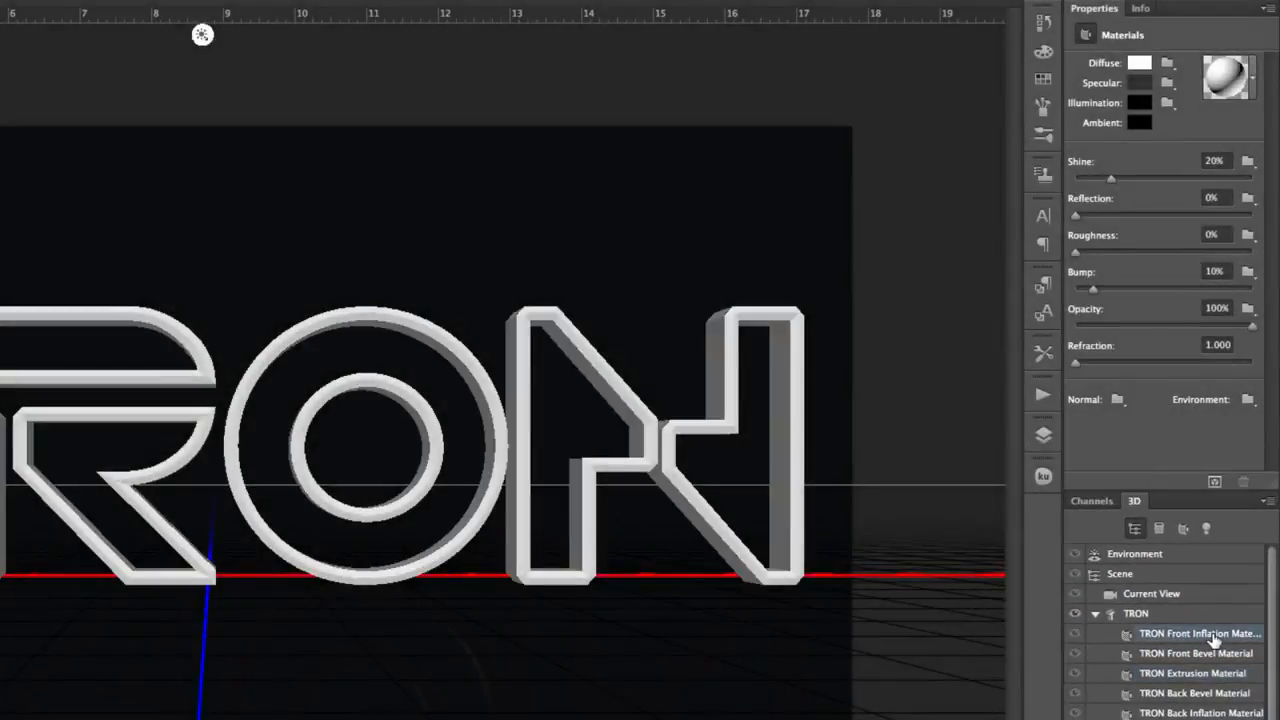
left_click_drag(1252, 325, 1068, 326)
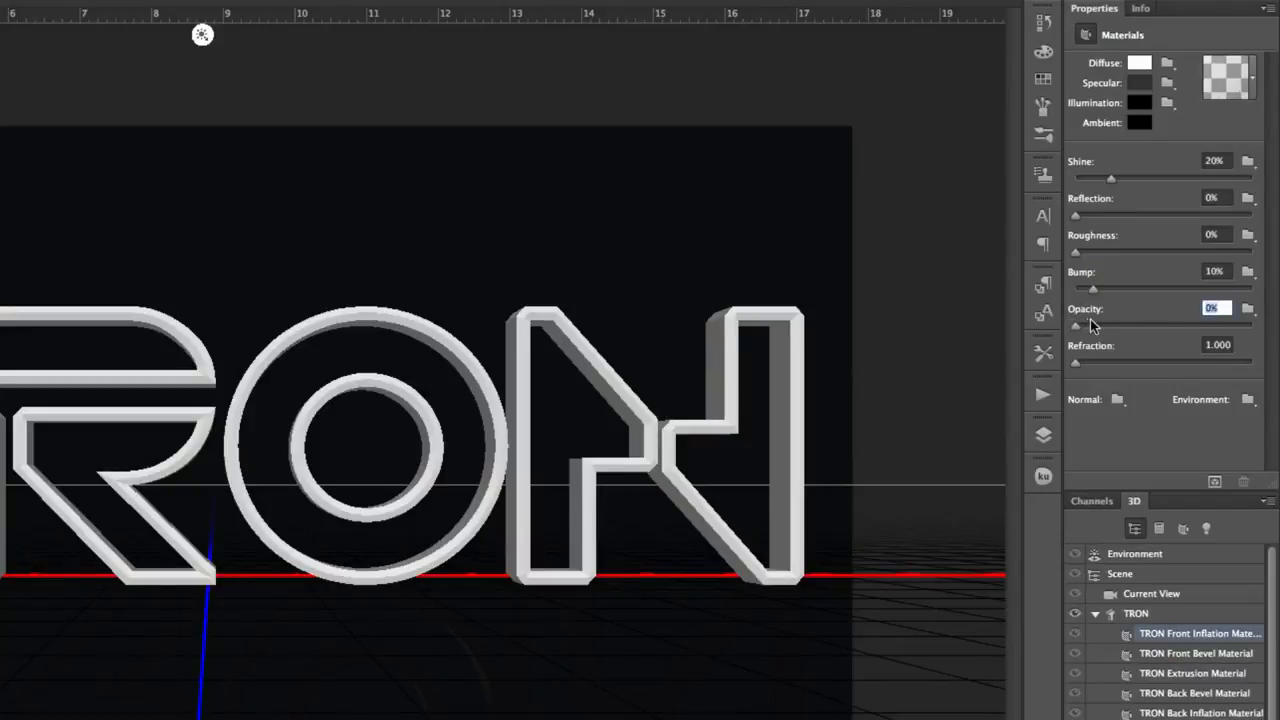
left_click(1197, 712)
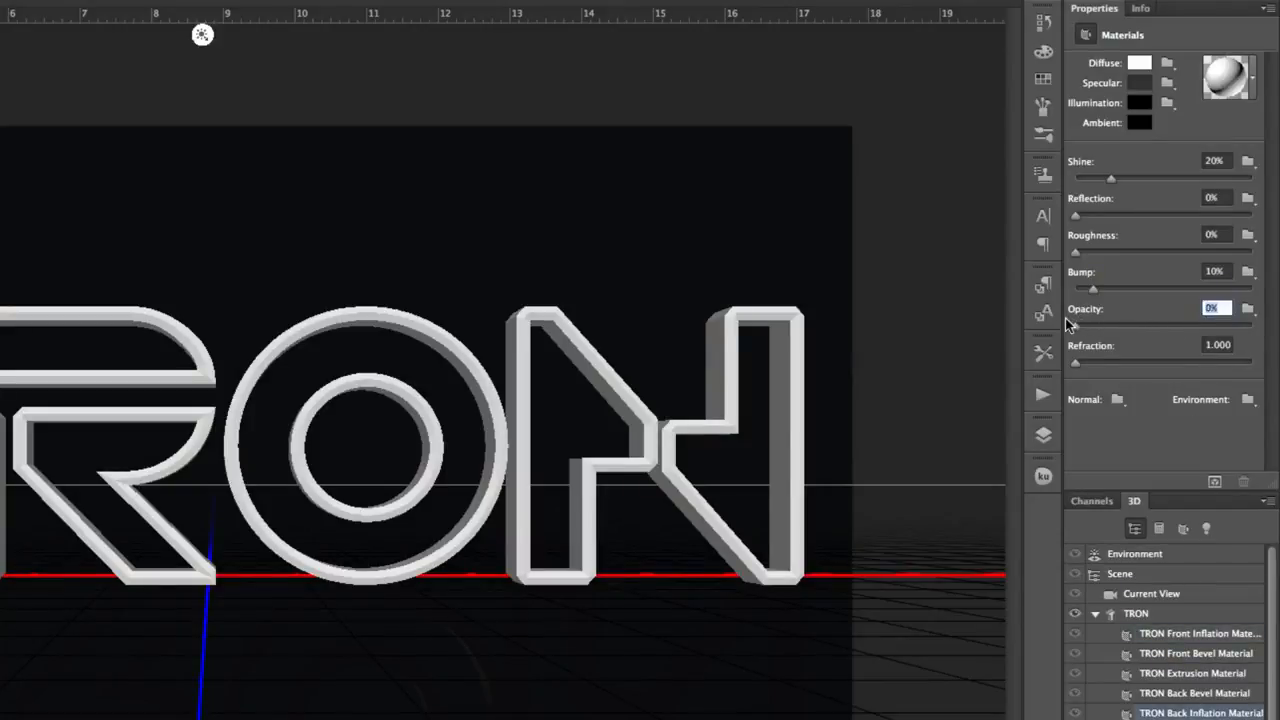
Step: Set the diffuse colour of the TRON front bevel material to black (000000)
left_click(1192, 654)
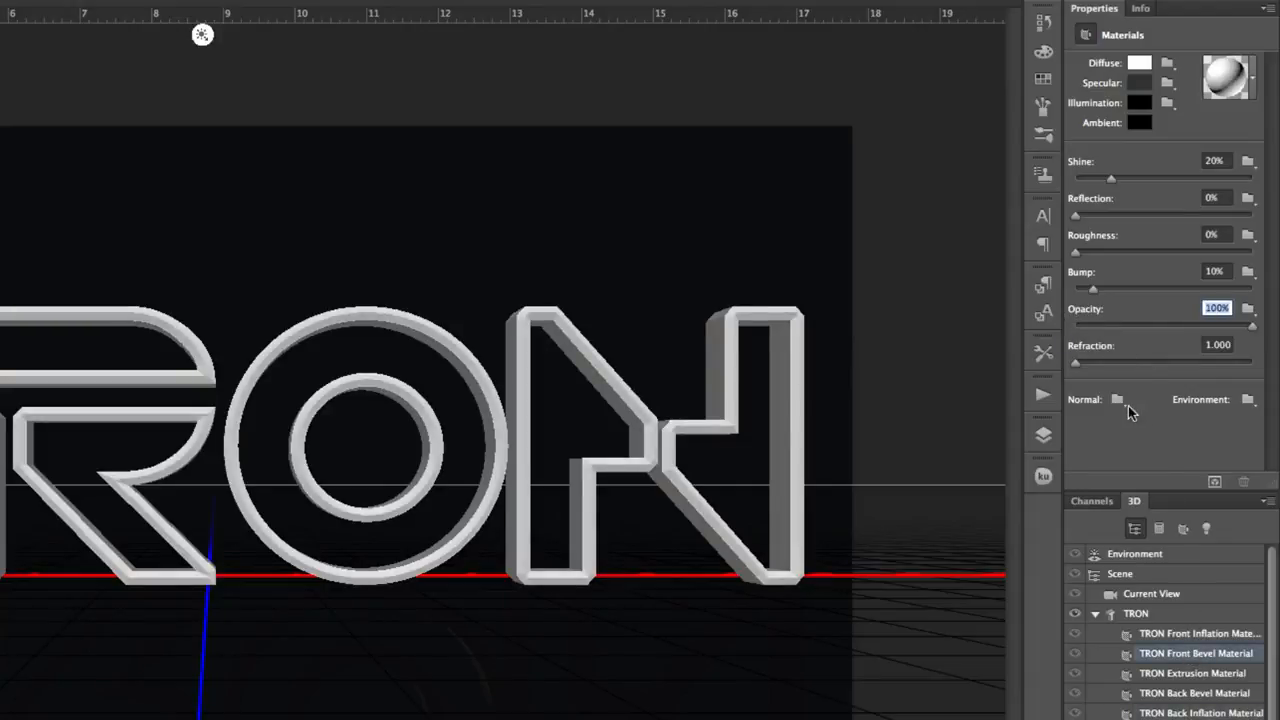
left_click(1140, 63)
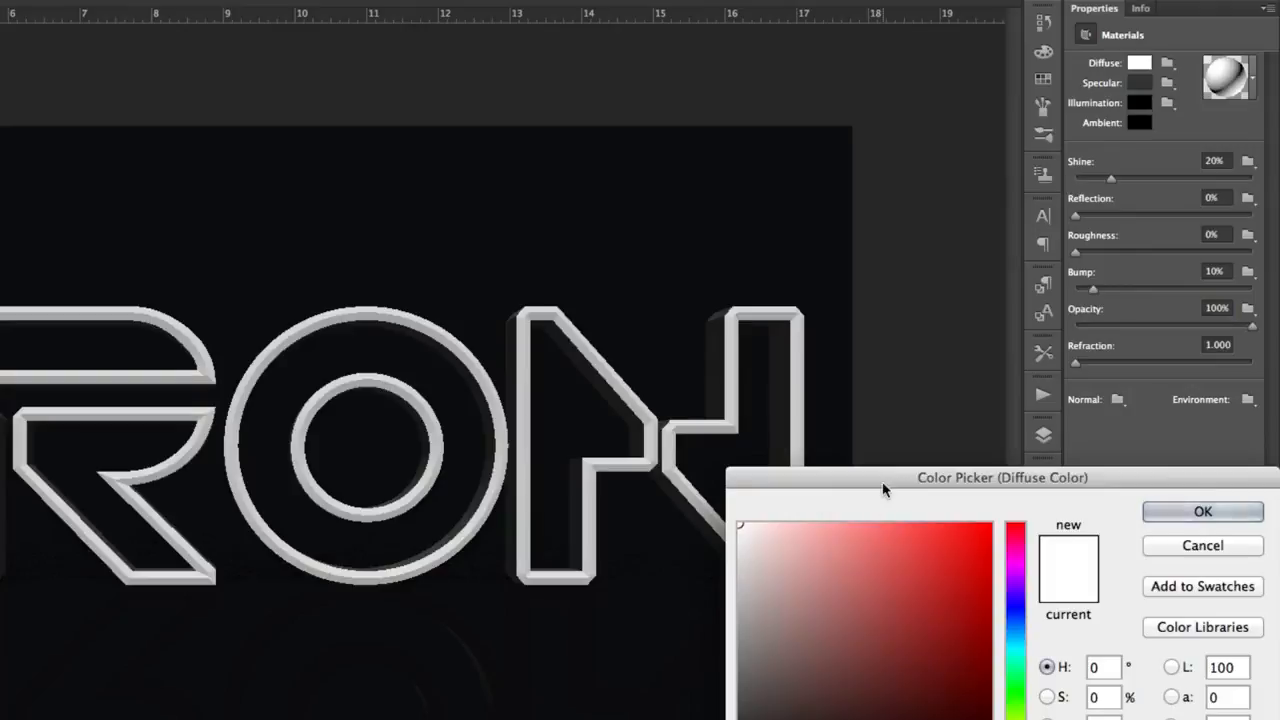
left_click_drag(886, 489, 797, 111)
left_click_drag(780, 343, 534, 451)
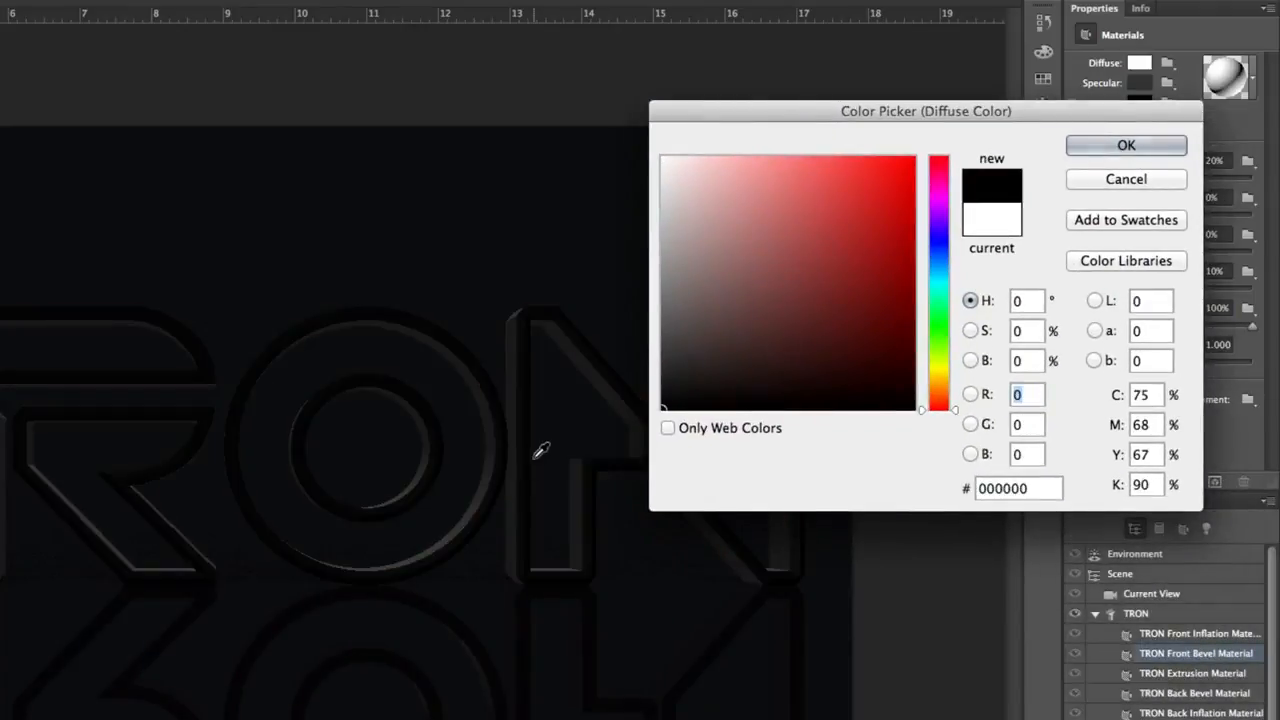
key("Return")
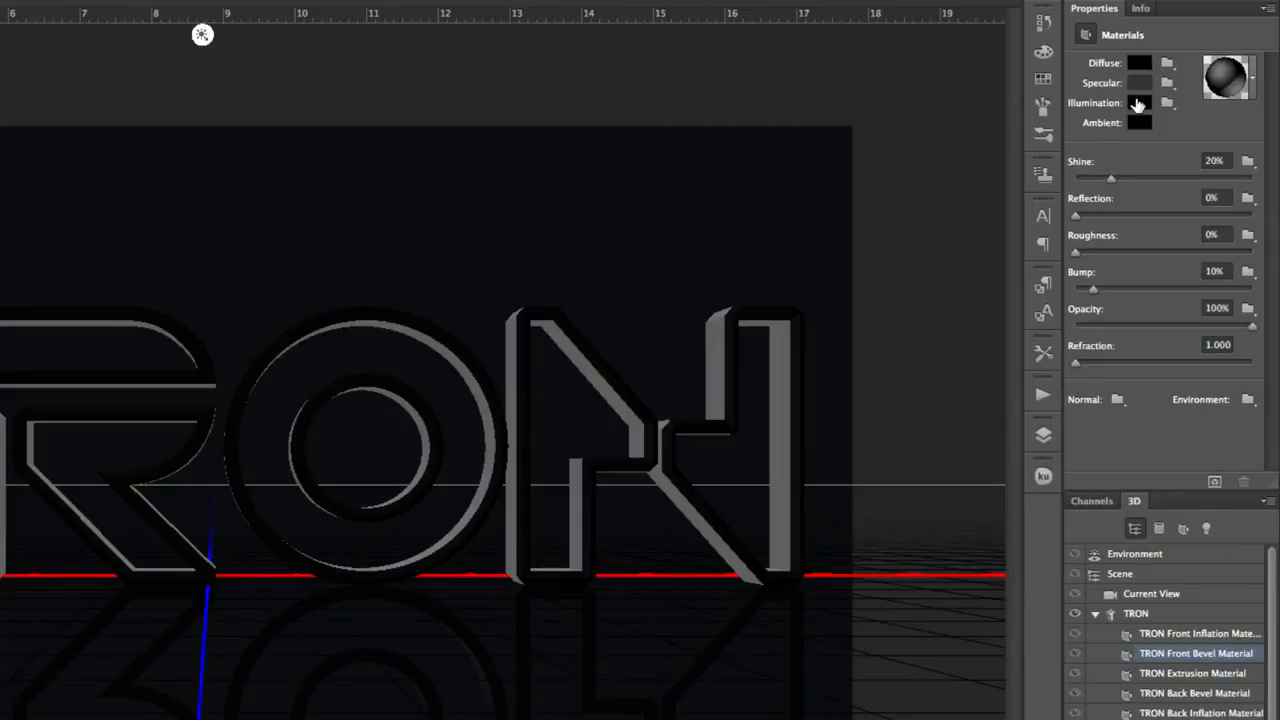
Step: Set the illumination colour of the TRON front bevel material to light blue (4fa3f9)
left_click(1138, 104)
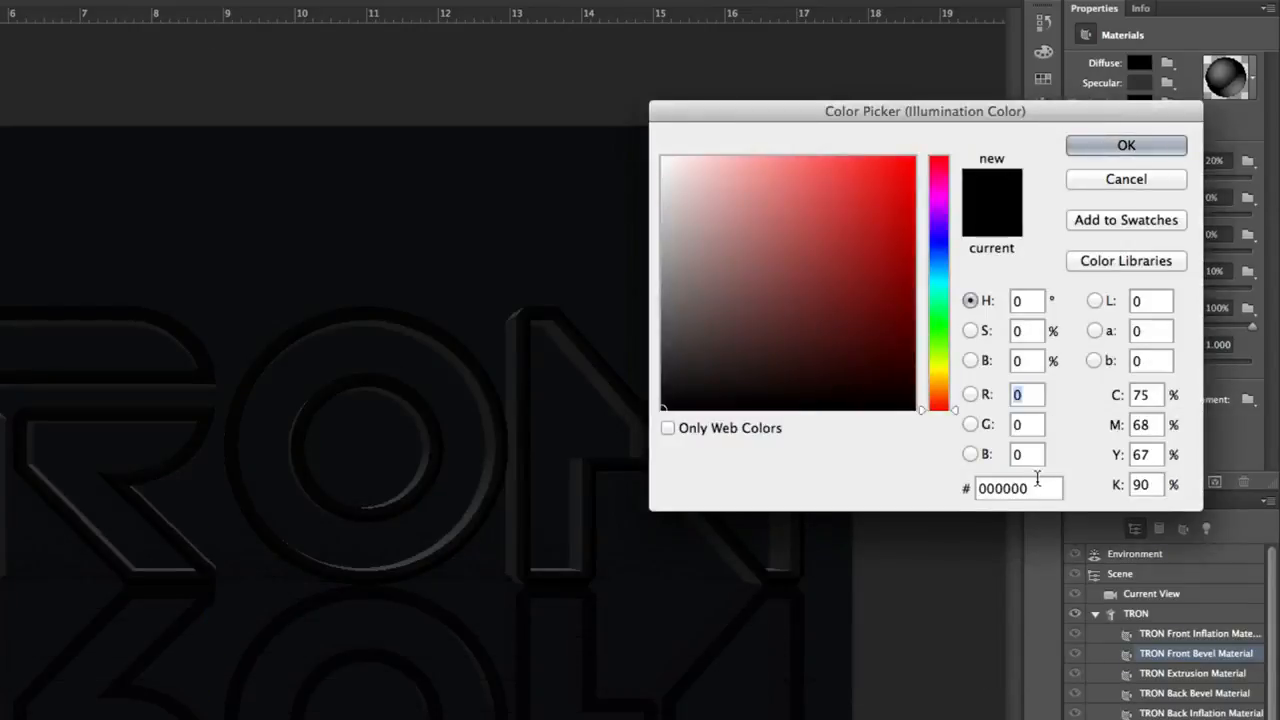
left_click(1025, 488)
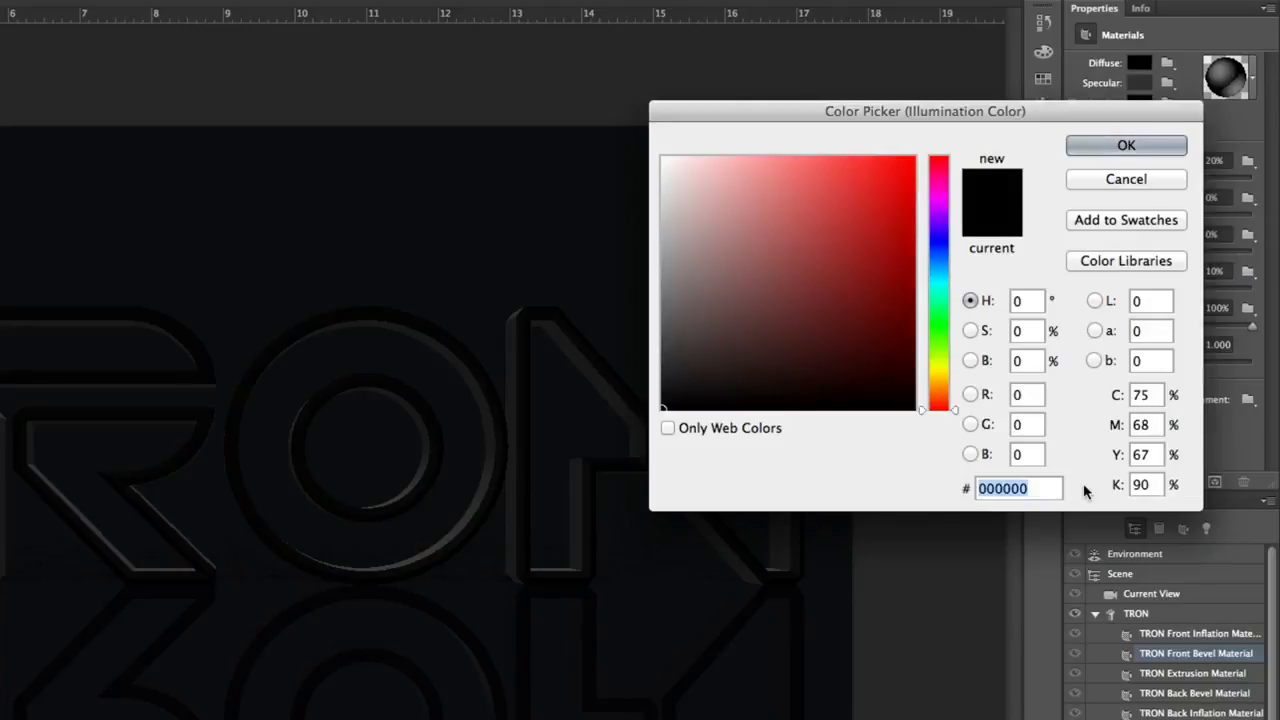
type("4f")
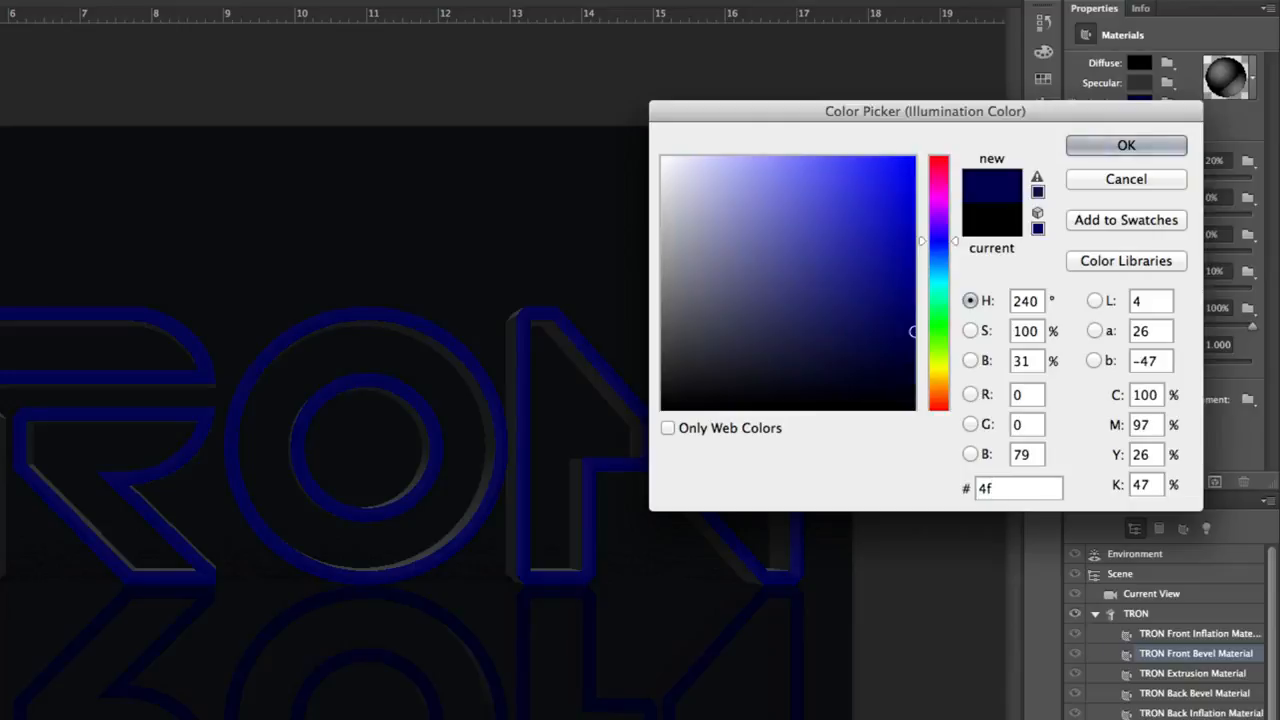
type("a3f")
type("f")
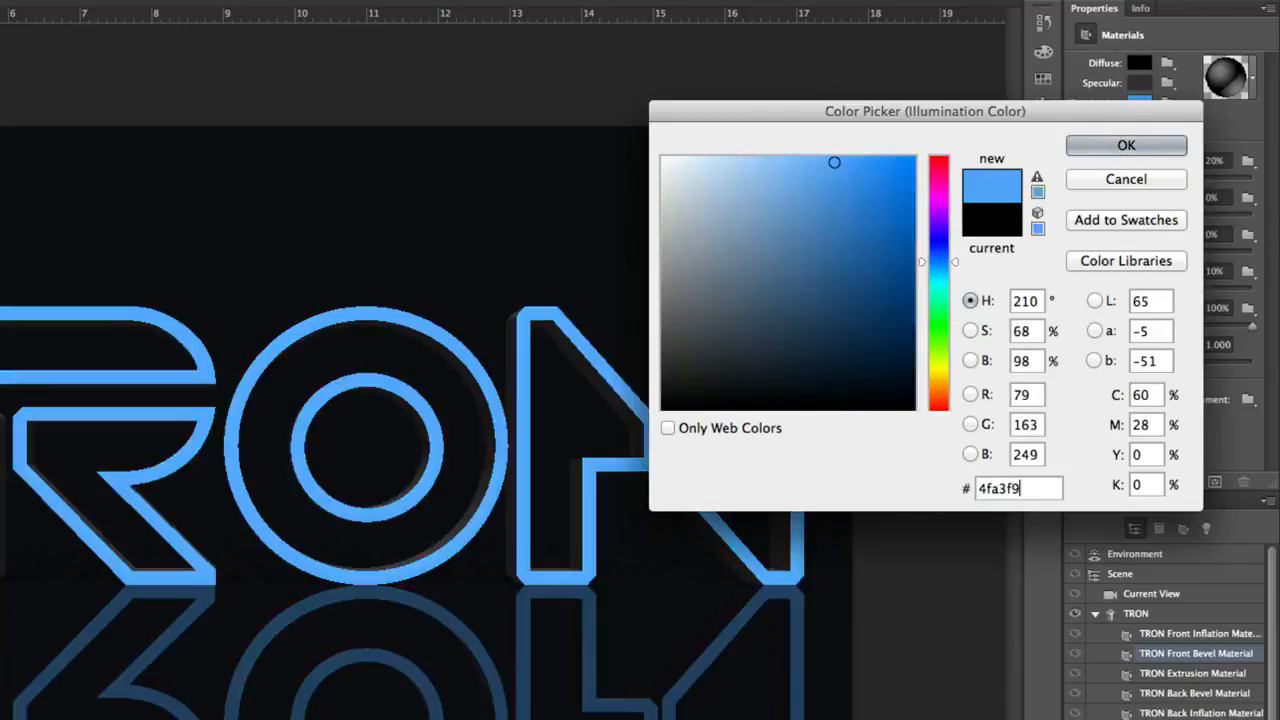
key("Return")
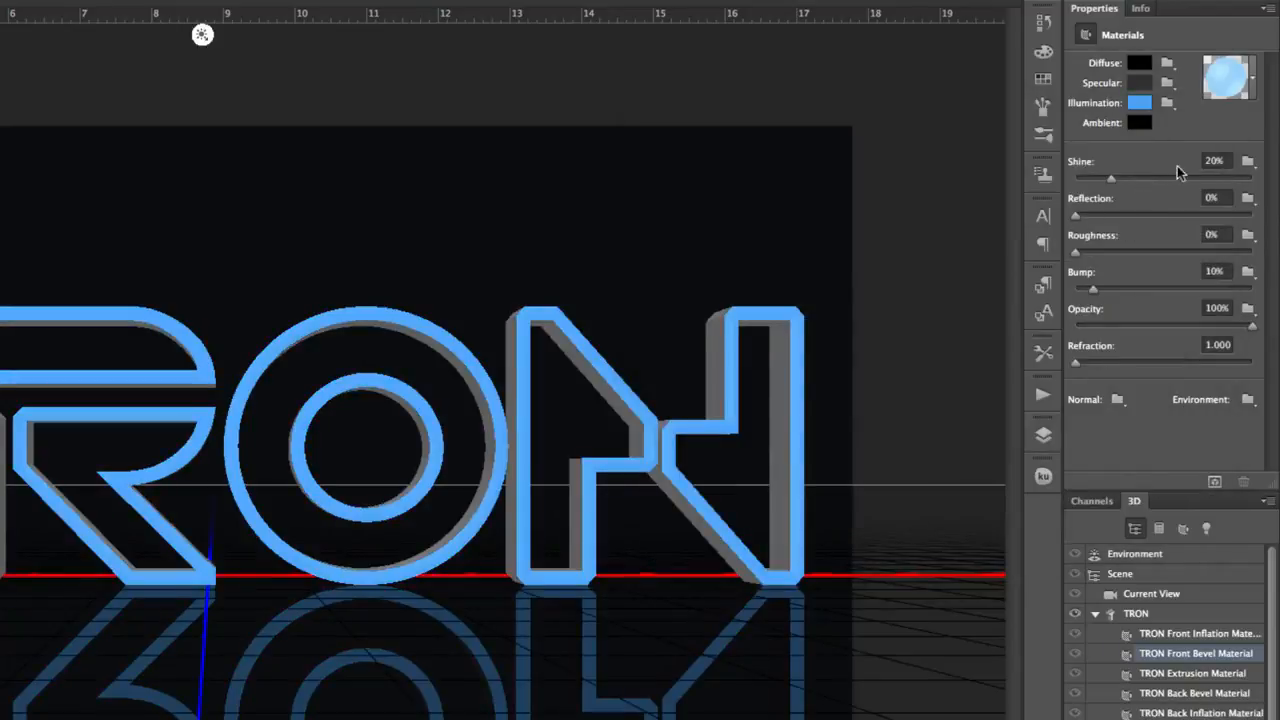
Step: Set the shine of the TRON front bevel material to 75% and its bump to 0%
left_click(1213, 160)
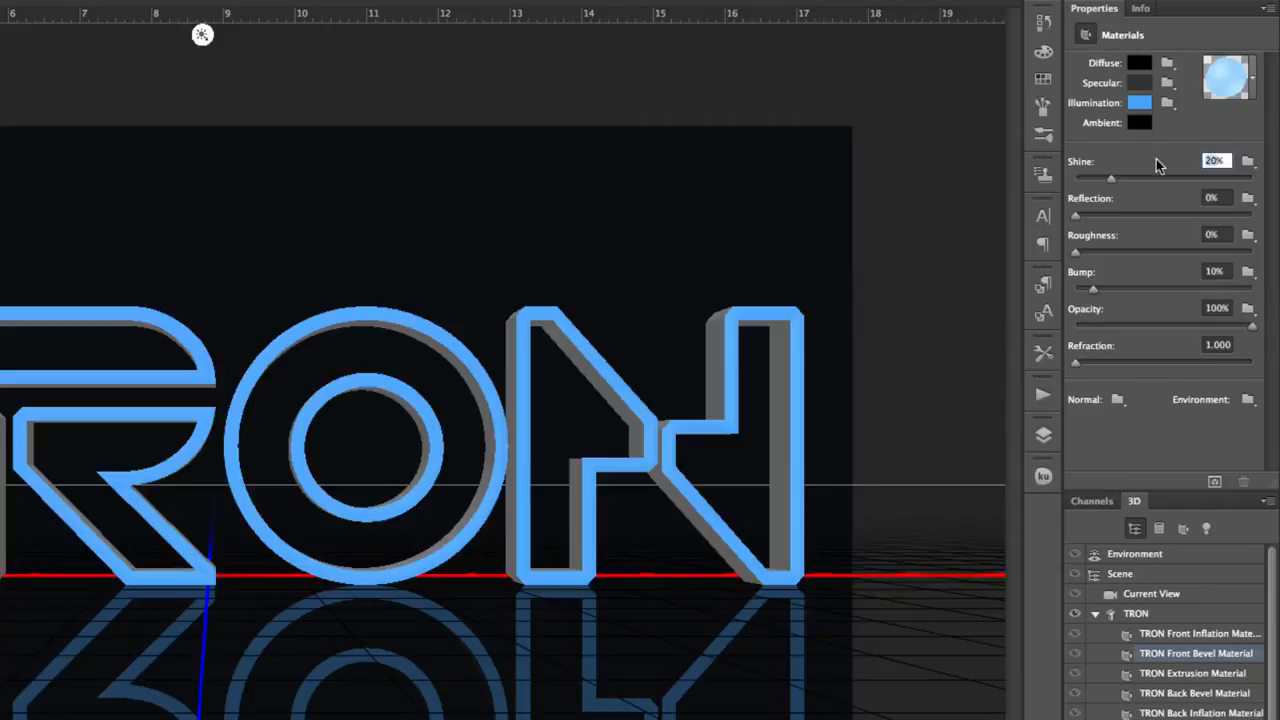
type("30")
key("BackSpace")
key("BackSpace")
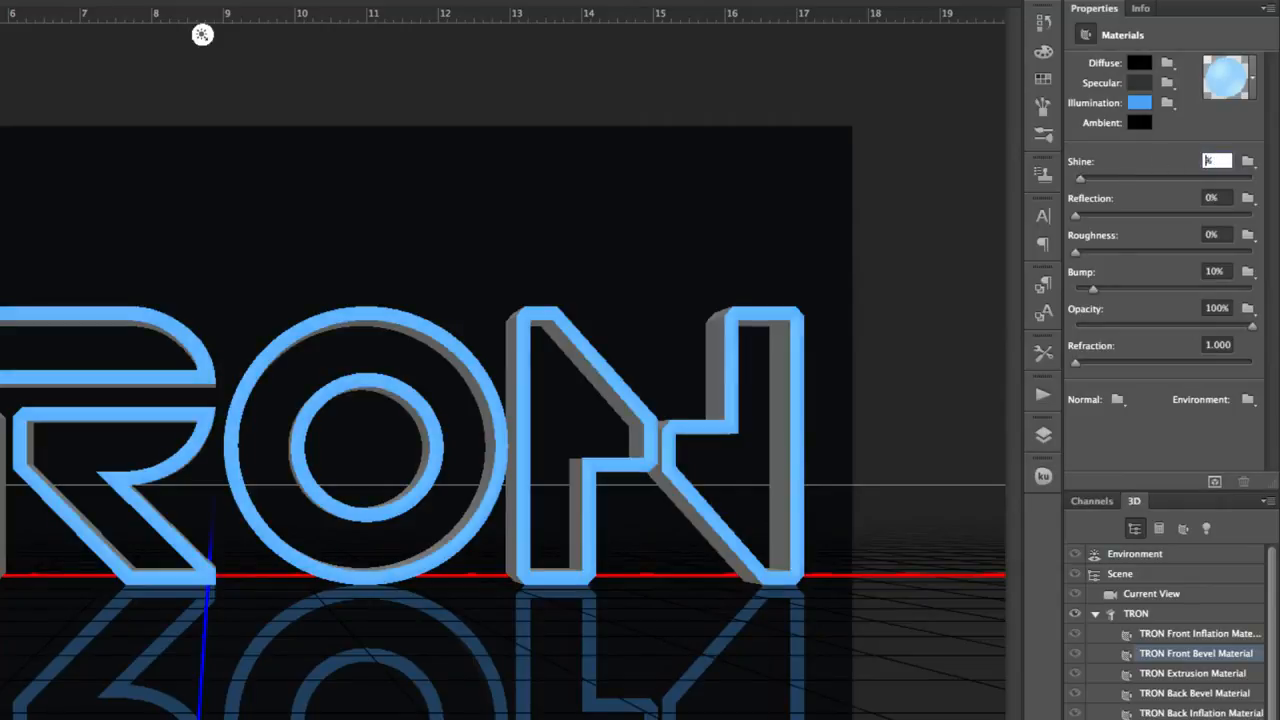
type("75")
key("Tab")
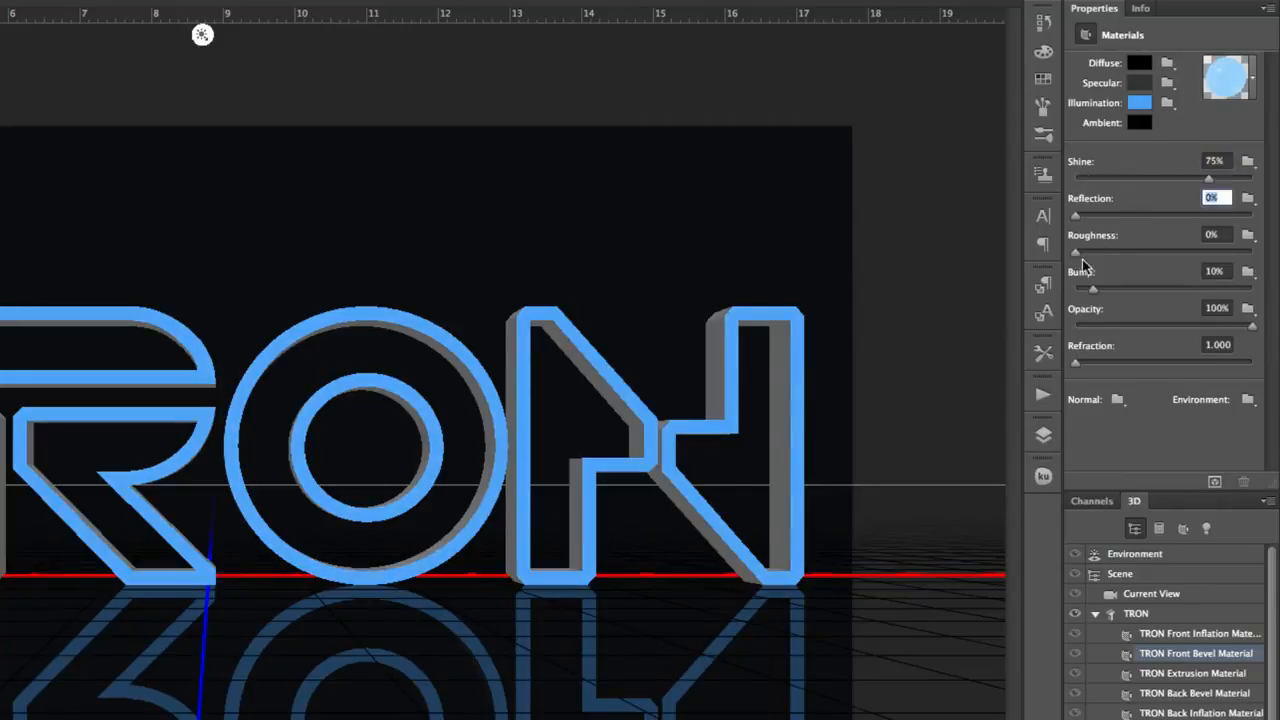
left_click_drag(1092, 288, 1075, 288)
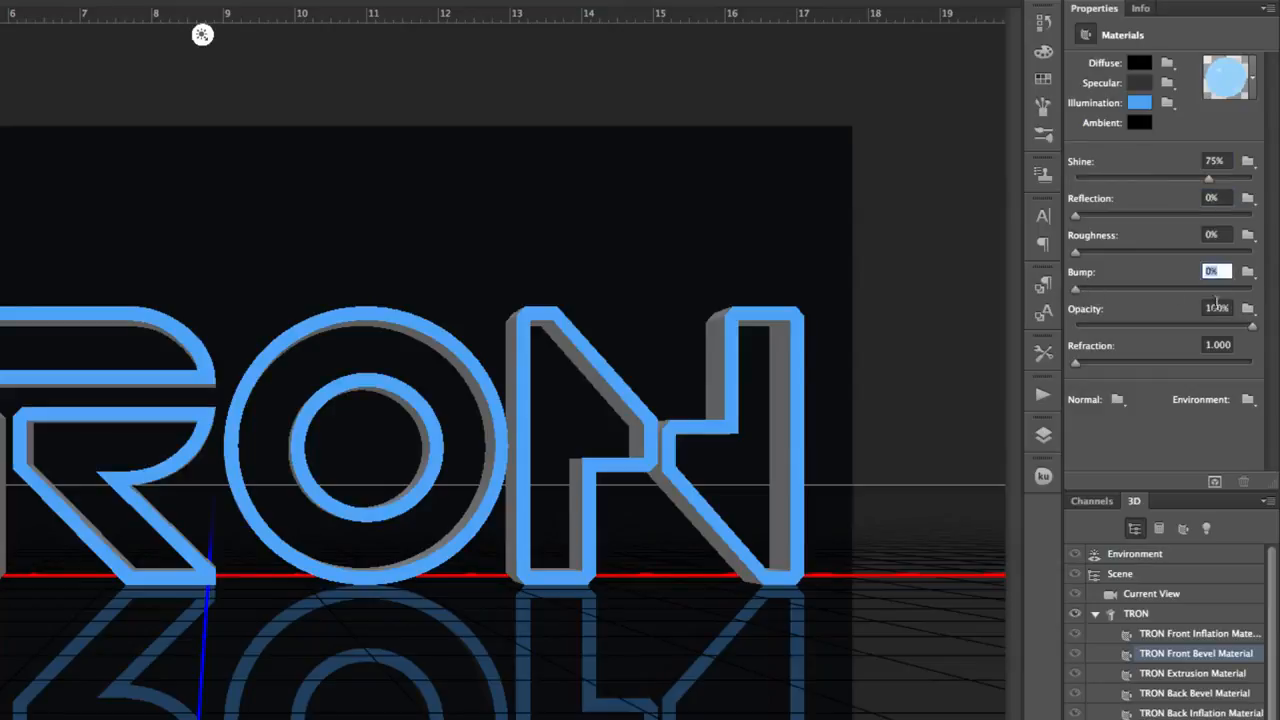
left_click(1216, 306)
Step: Set the diffuse colour of the TRON extrusion material to blue (0090ff)
left_click(1187, 676)
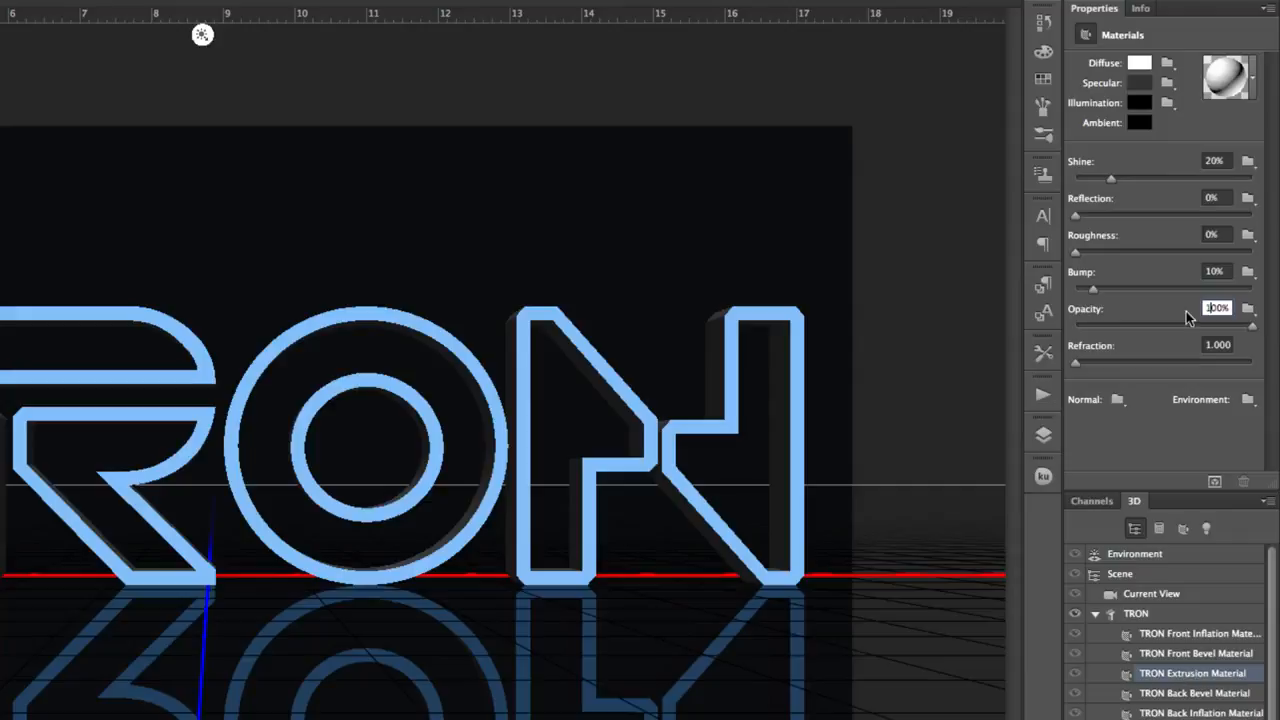
left_click(1139, 62)
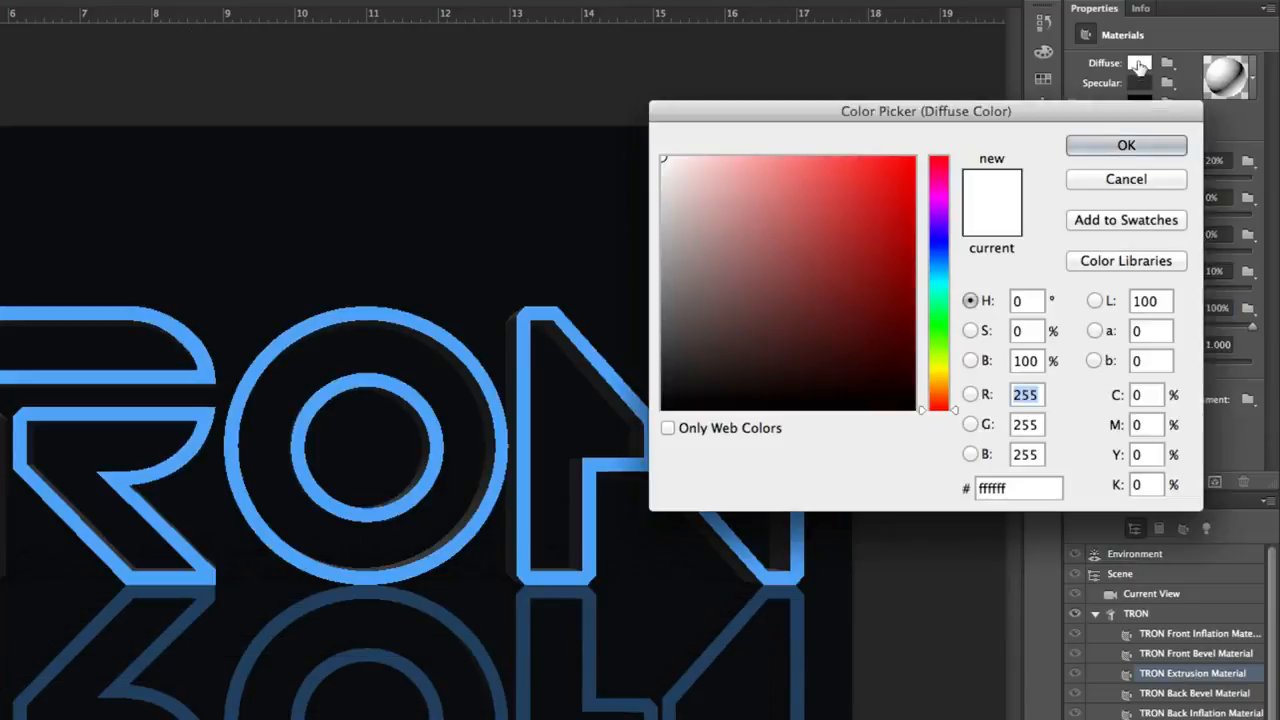
double_click(1027, 490)
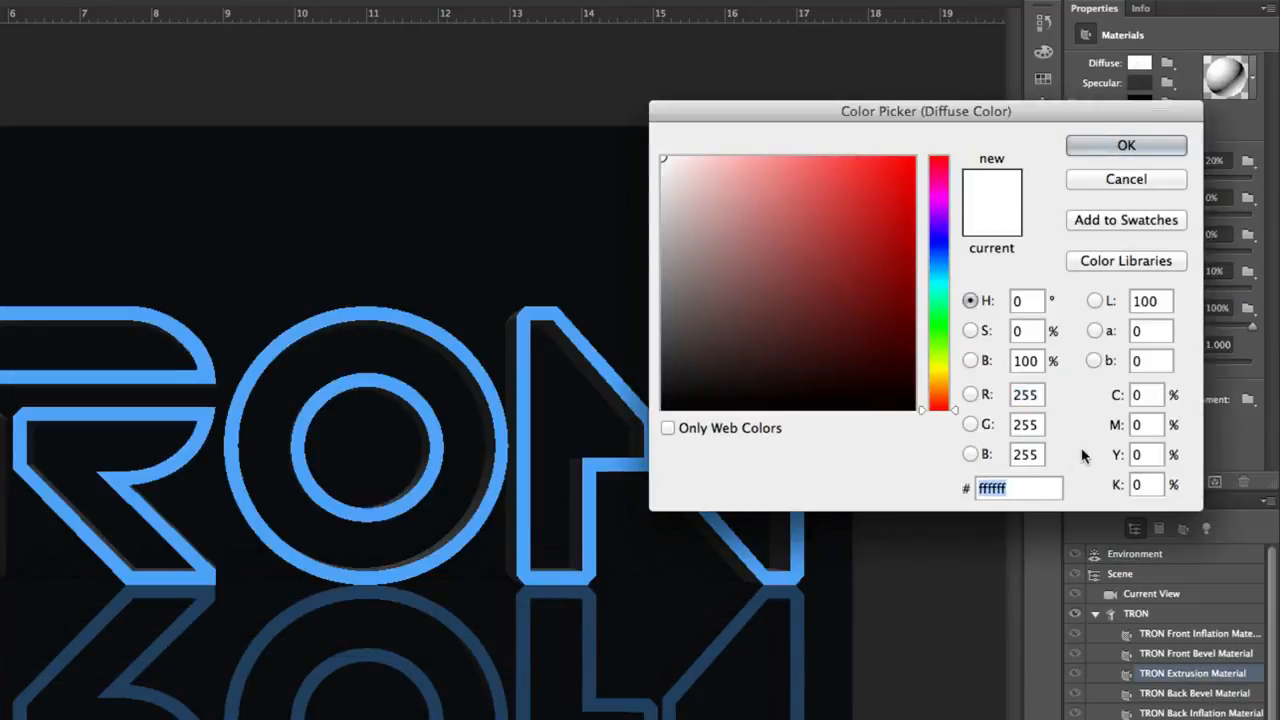
type("00")
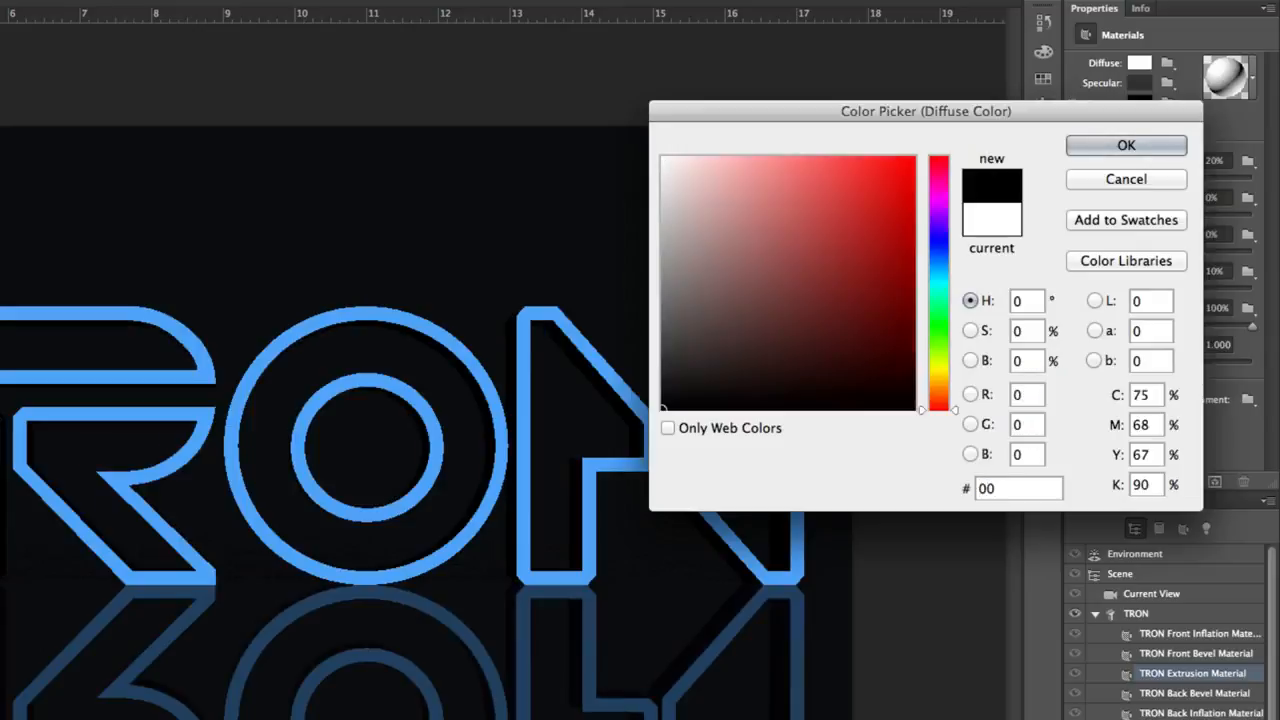
type("90")
type("ff")
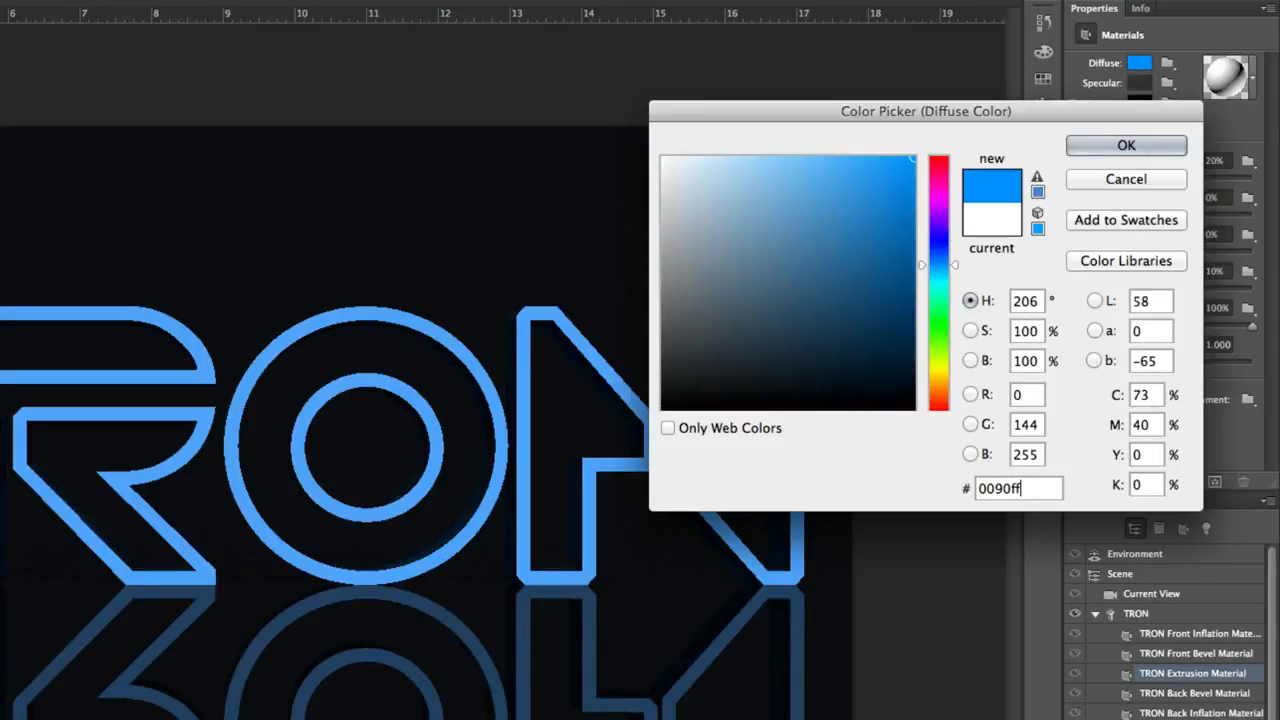
key("Return")
Step: Set the specular colour of the TRON extrusion material to cyan blue (00bbff)
left_click(1138, 83)
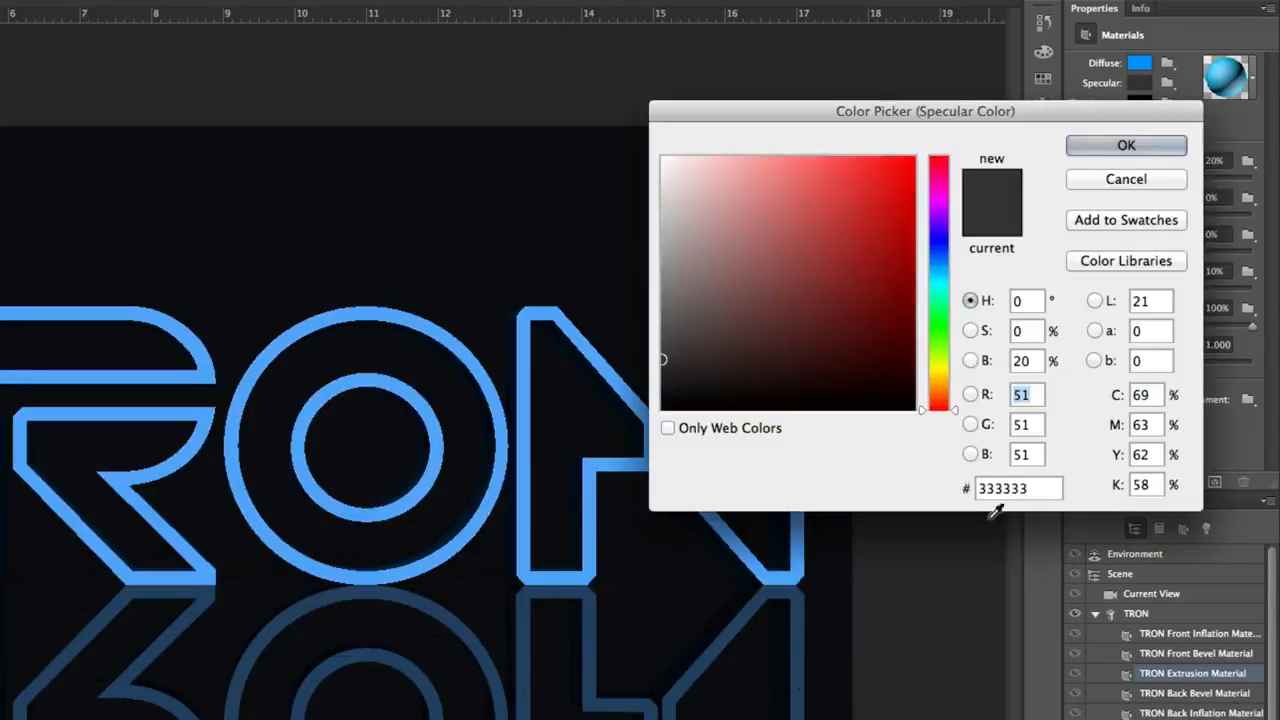
left_click_drag(980, 488, 1072, 487)
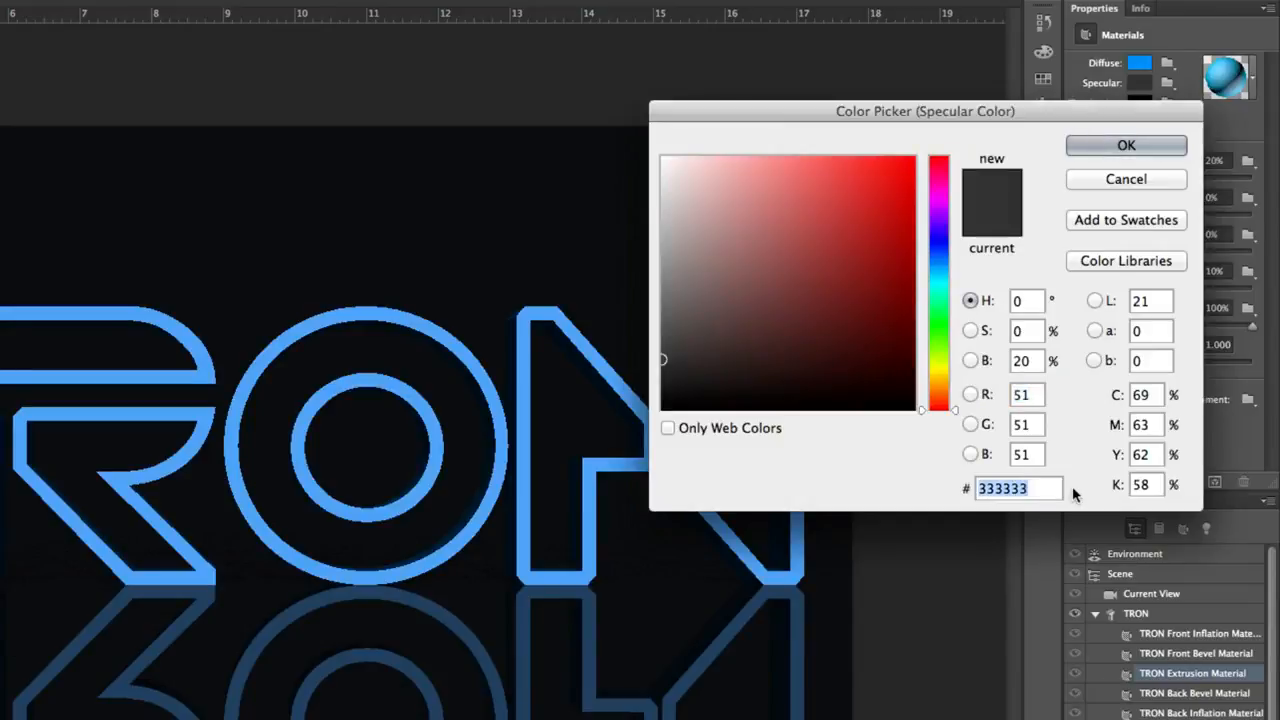
type("0")
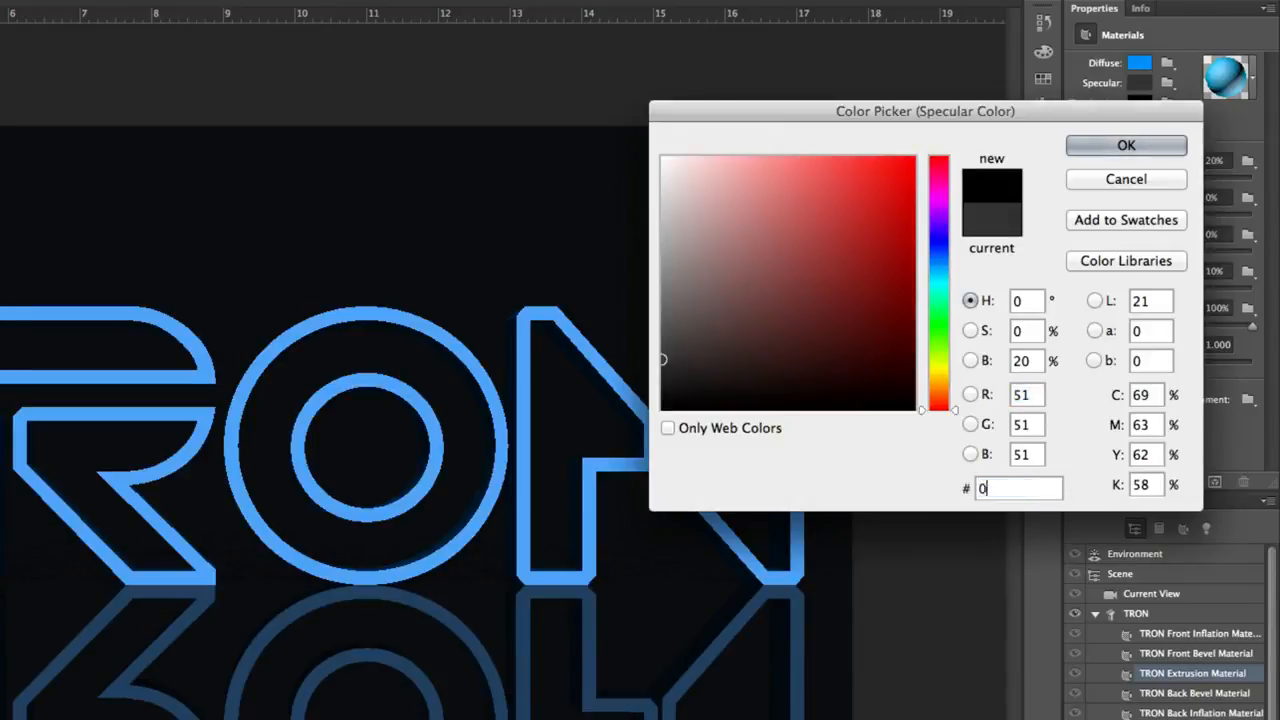
type("0bbff")
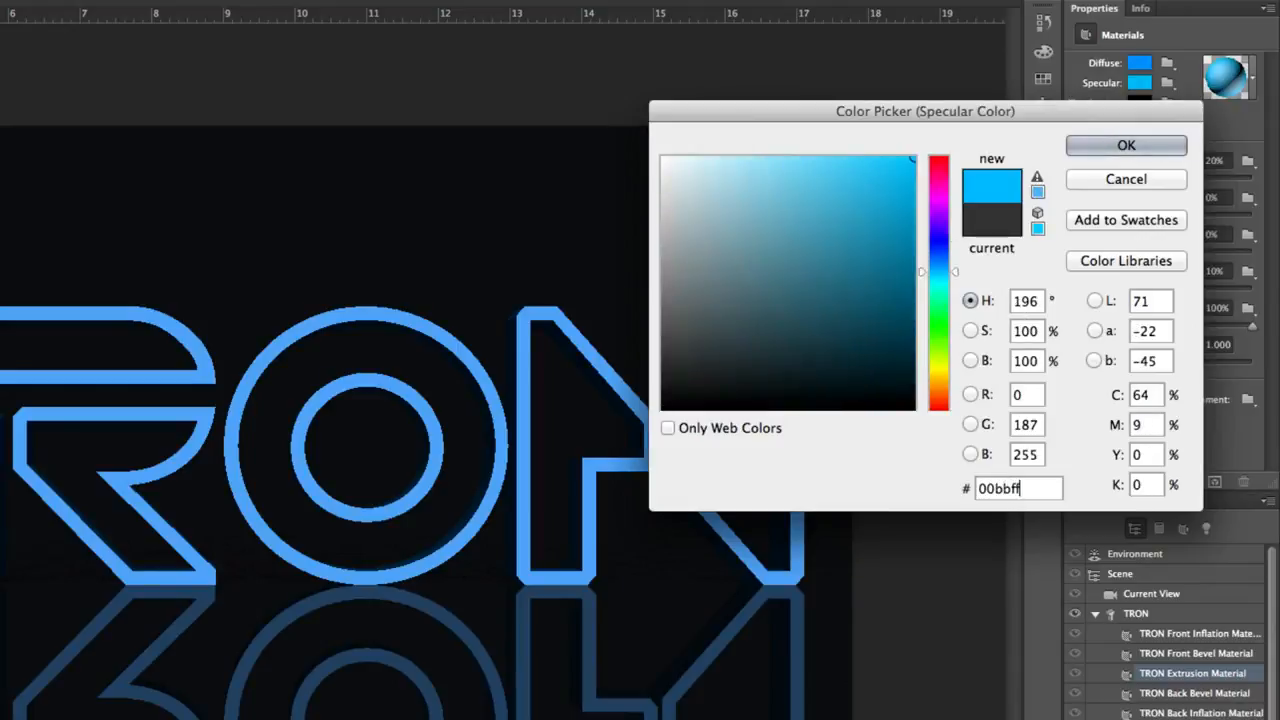
key("Return")
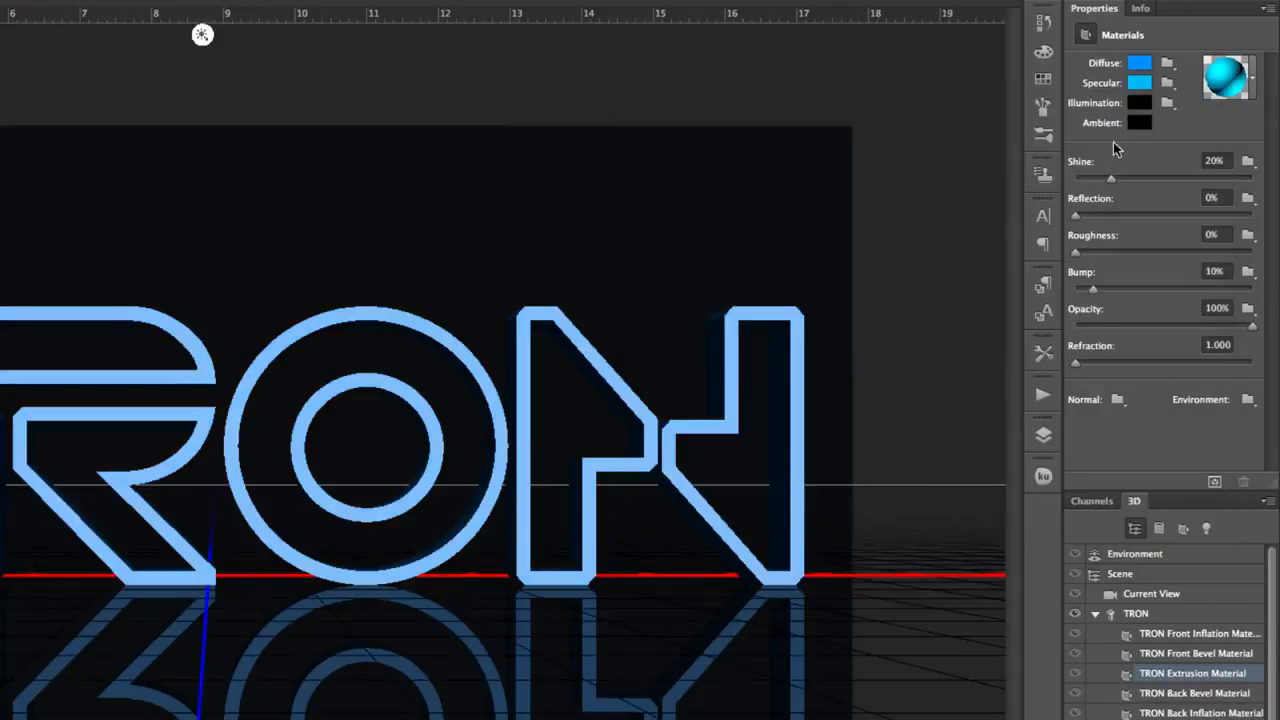
Step: Set the illumination colour of the TRON extrusion material to a dark blue whose hex code begins with 234f9
left_click(1139, 102)
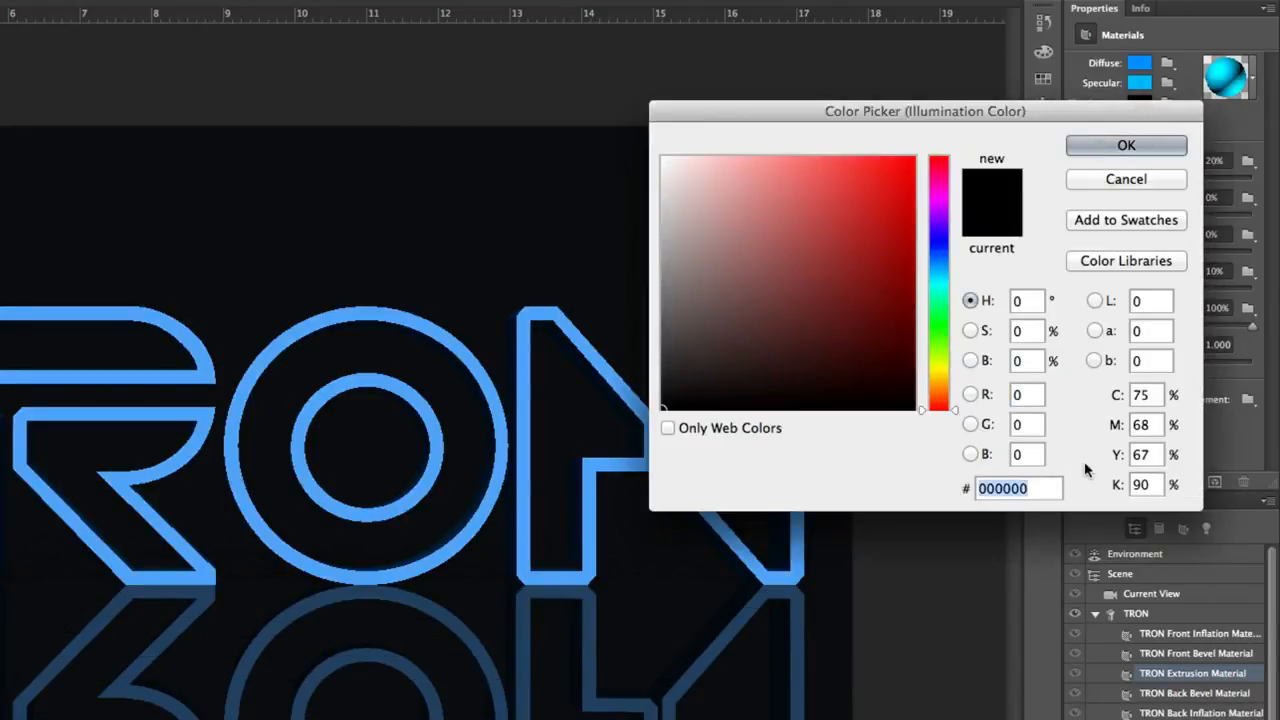
type("23")
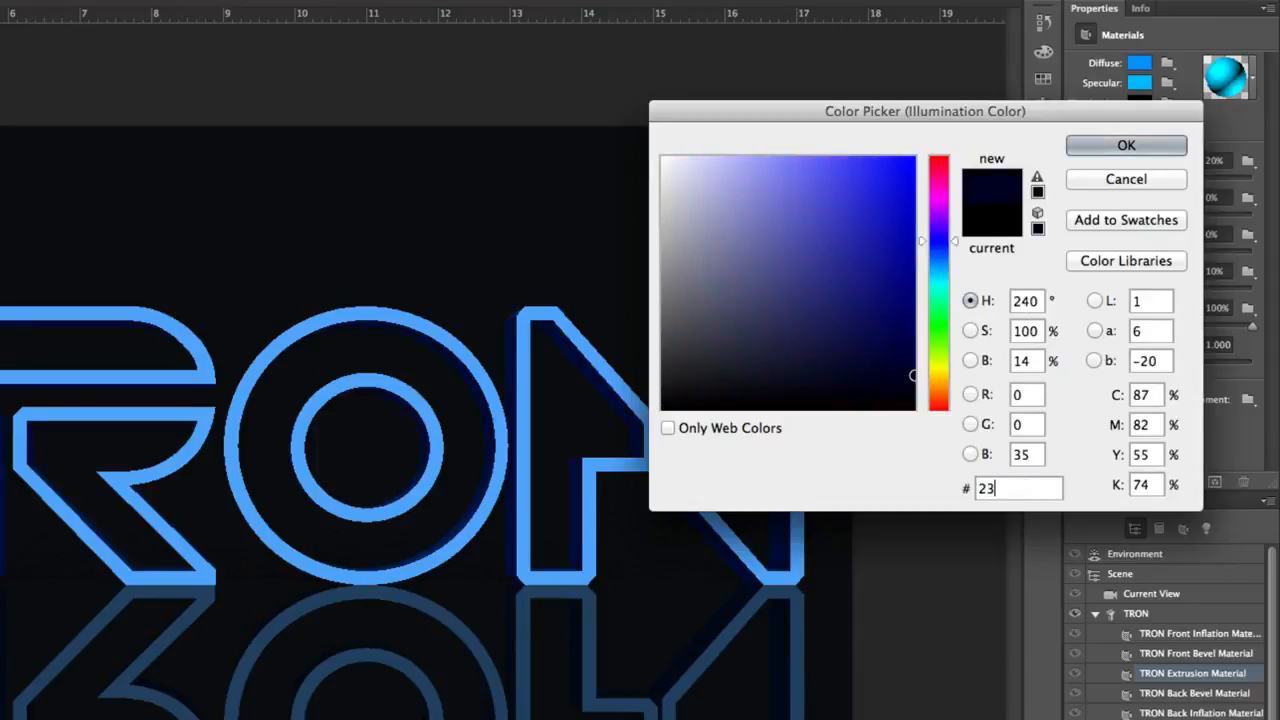
type("4f9")
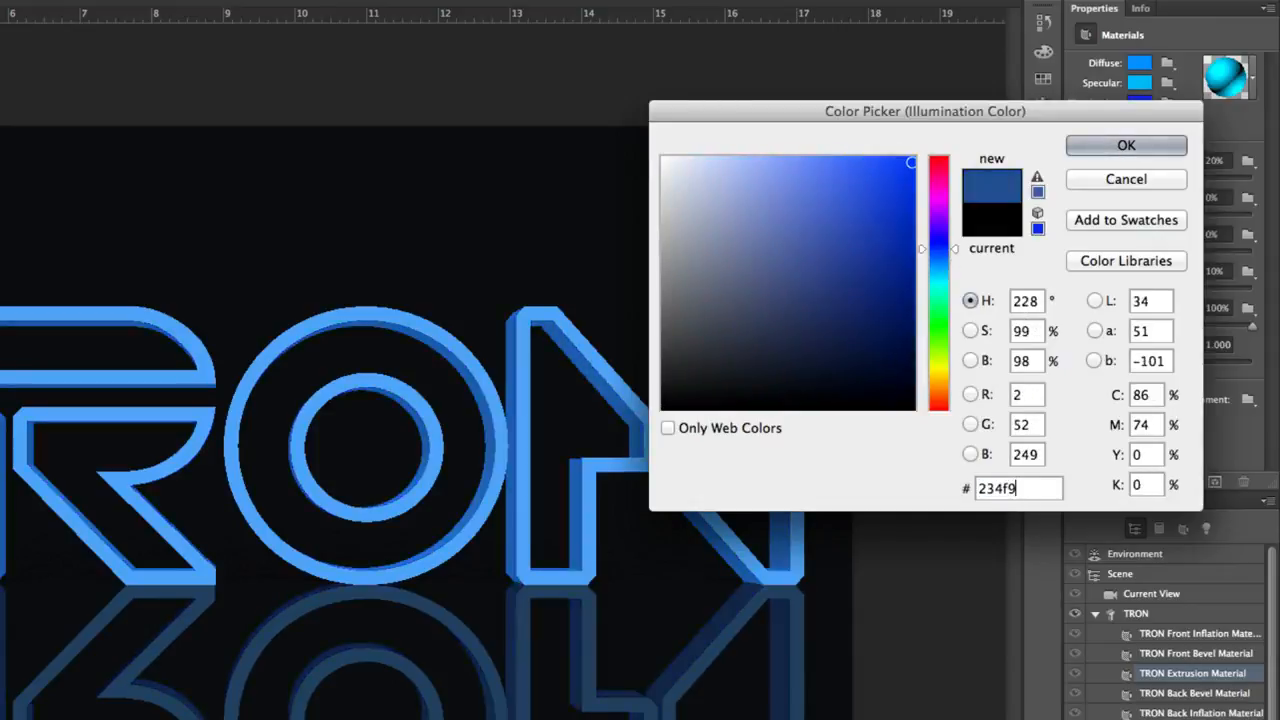
key("Return")
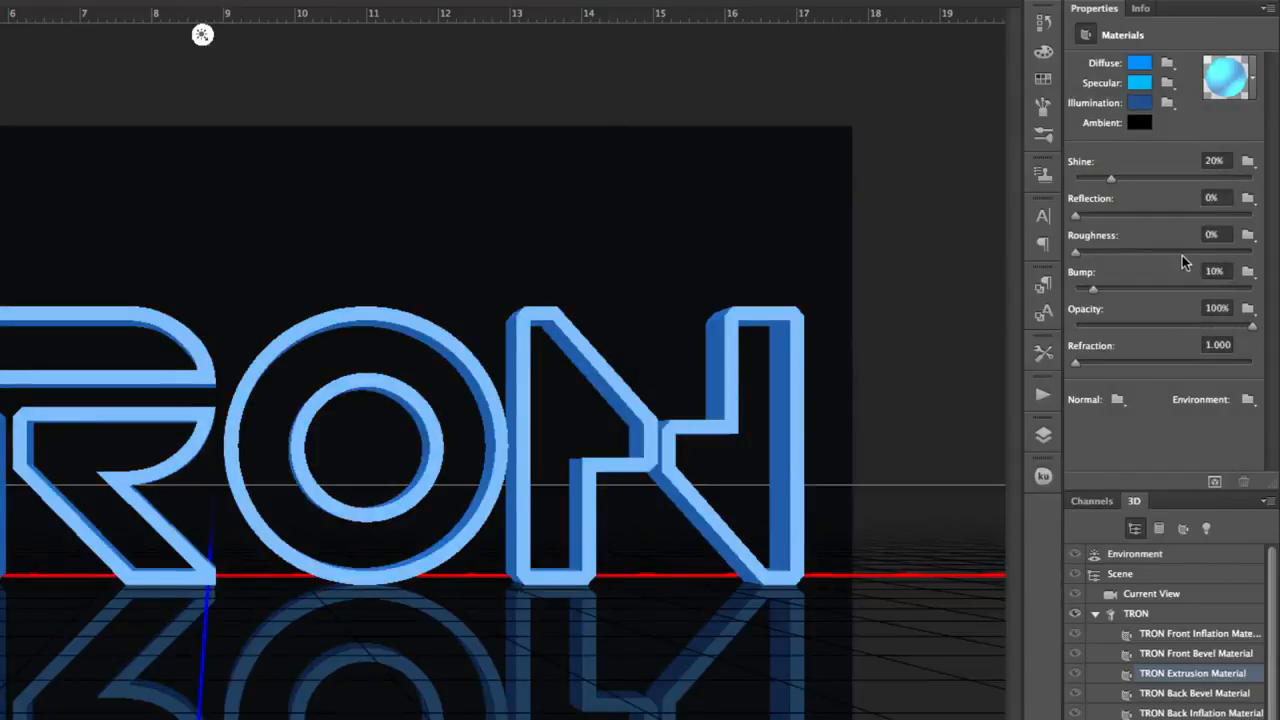
Step: Set the shine of the TRON extrusion material to 30% and its reflection to 100%
left_click(1213, 160)
type("30")
key("Tab")
type("100")
key("Tab")
key("Tab")
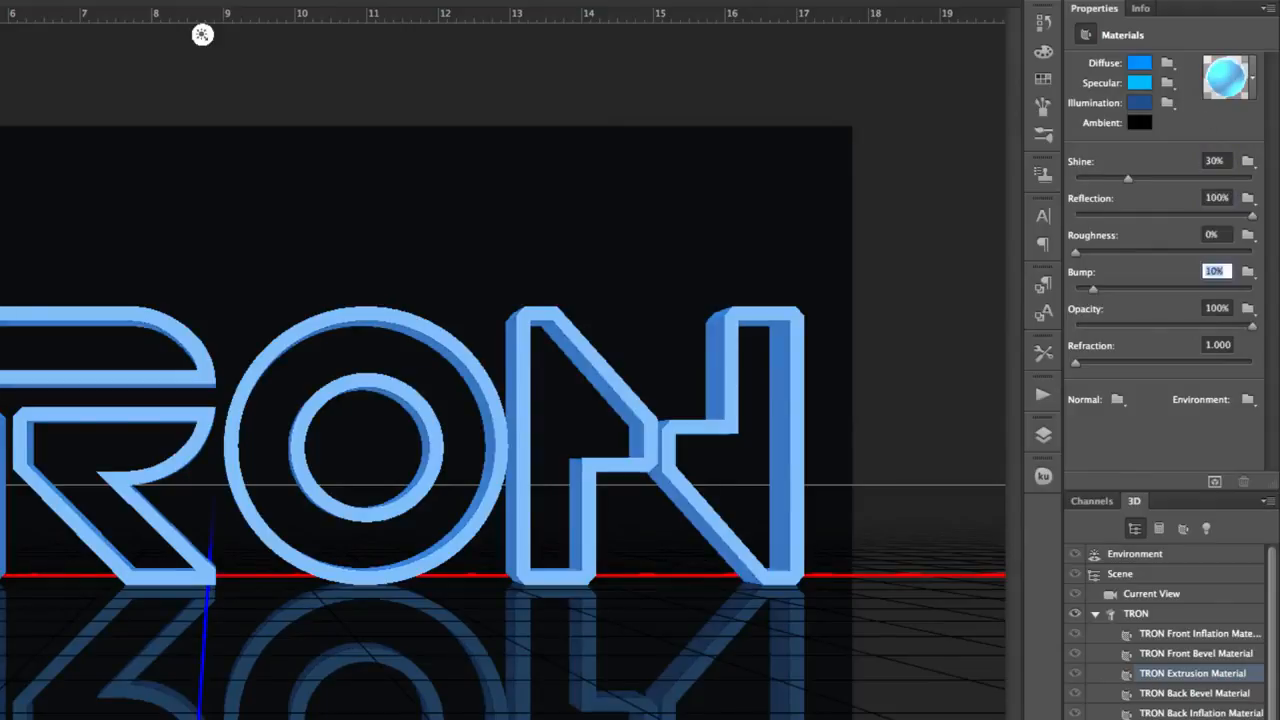
Step: Set the bump of the TRON extrusion material to 100% and its opacity to 30%
type("100")
key("Tab")
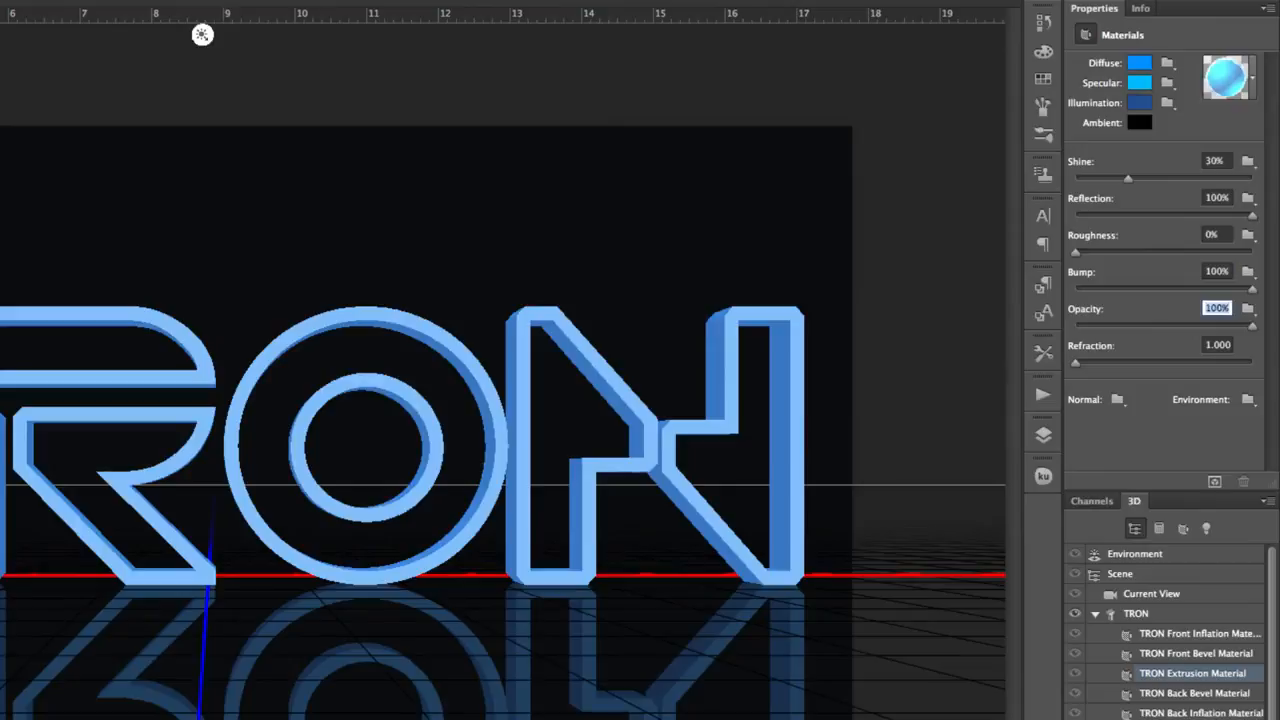
type("30")
key("Tab")
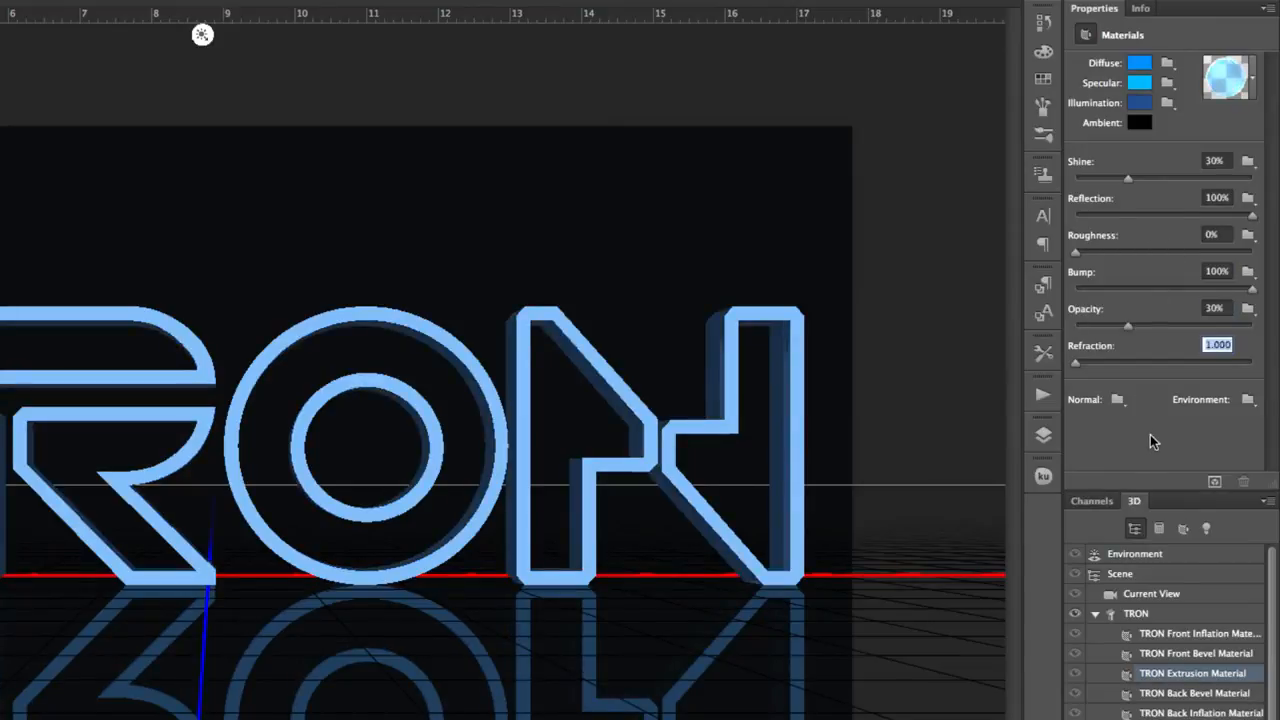
Step: Load Scratches0003_7_L.jpg from the texture folder as the bump texture of the TRON extrusion material
left_click(1247, 274)
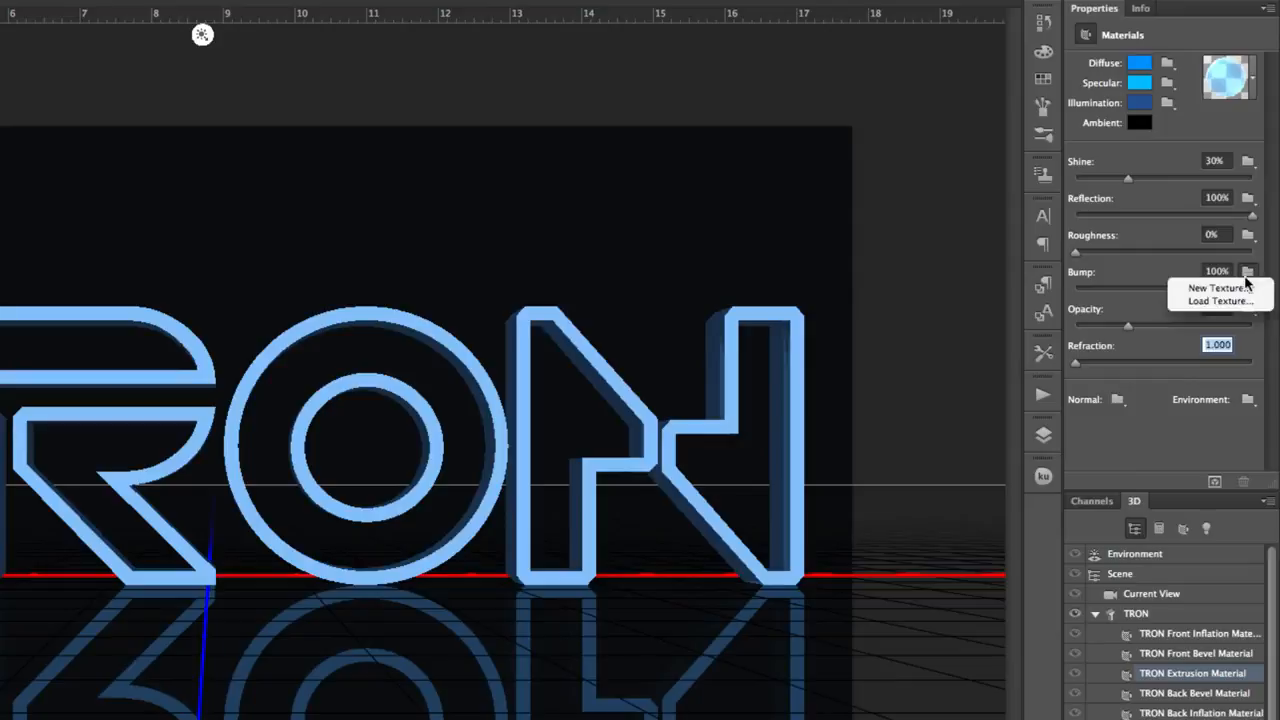
left_click(1232, 300)
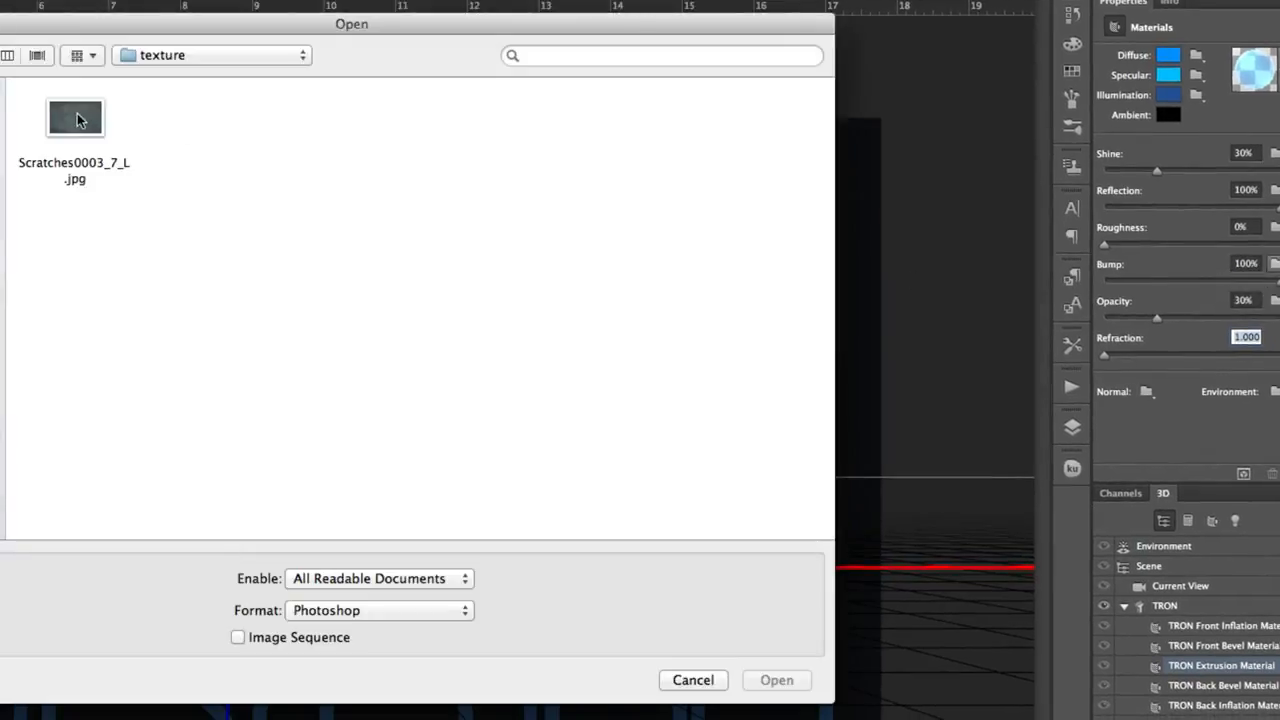
left_click(76, 116)
double_click(73, 113)
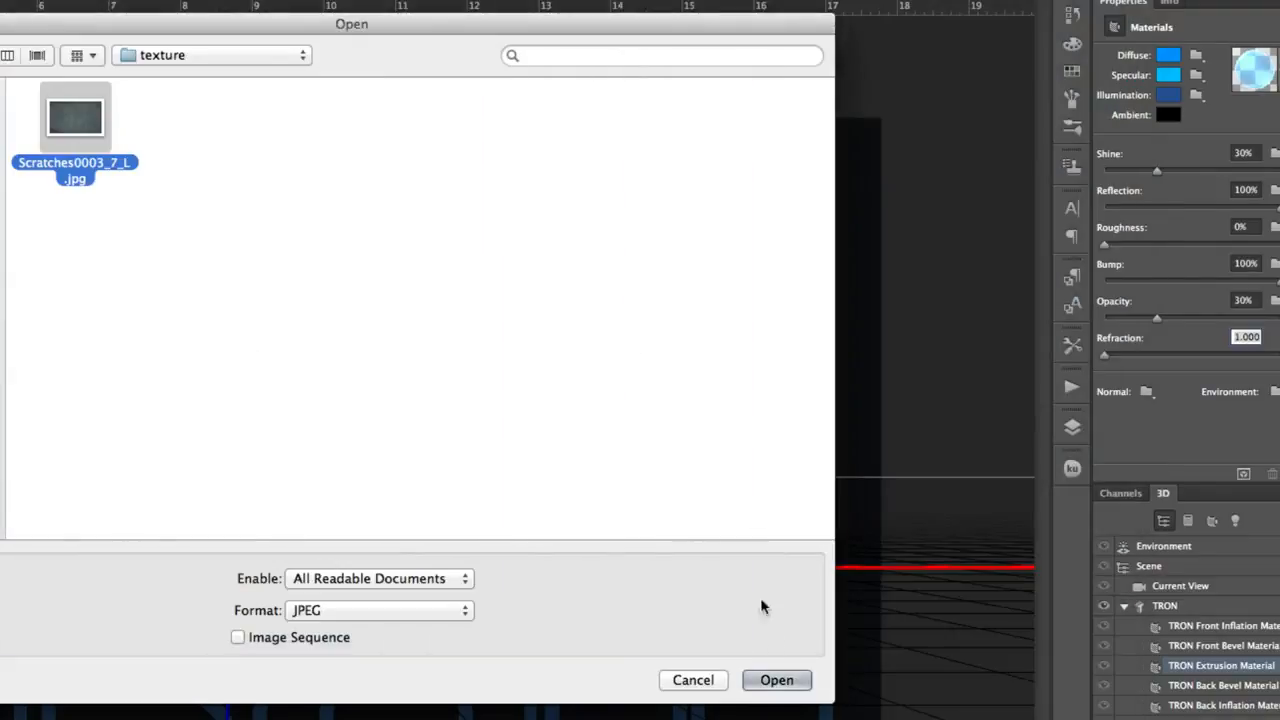
left_click(783, 680)
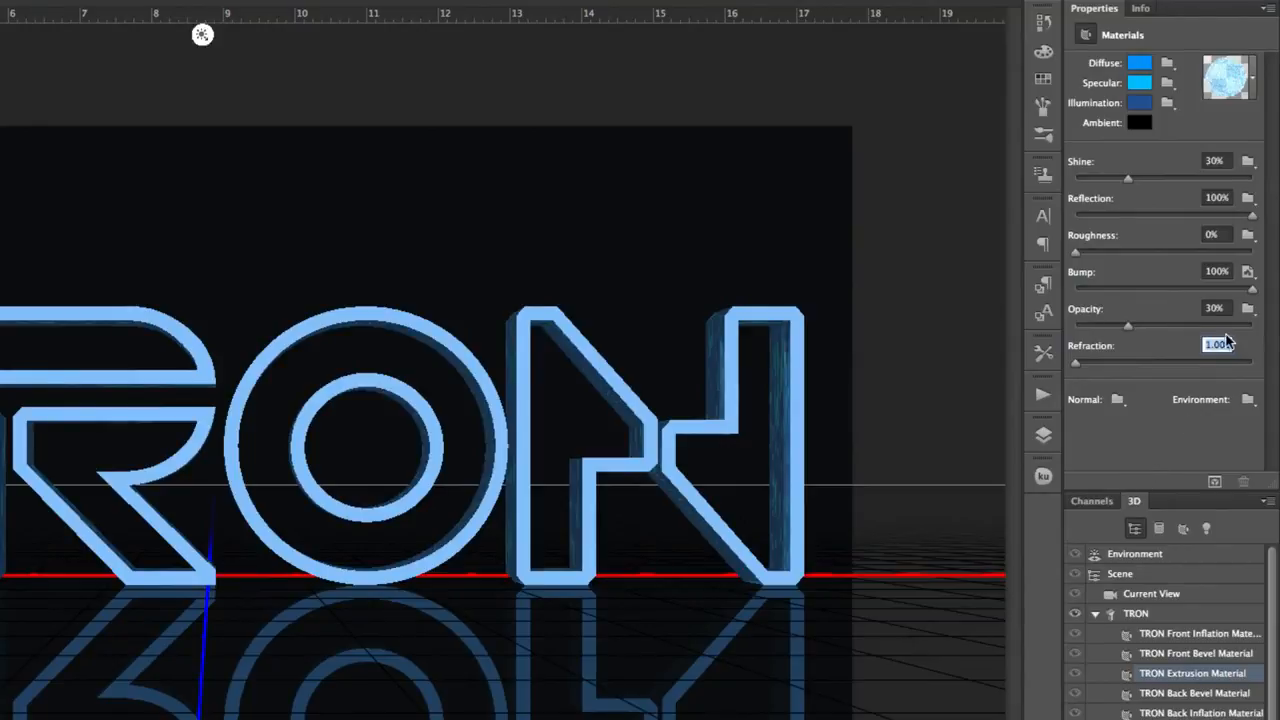
Step: Open the extrusion material's bump texture, set its contrast to 70 using legacy Brightness/Contrast, and return to the Untitled-1 document
left_click(1248, 272)
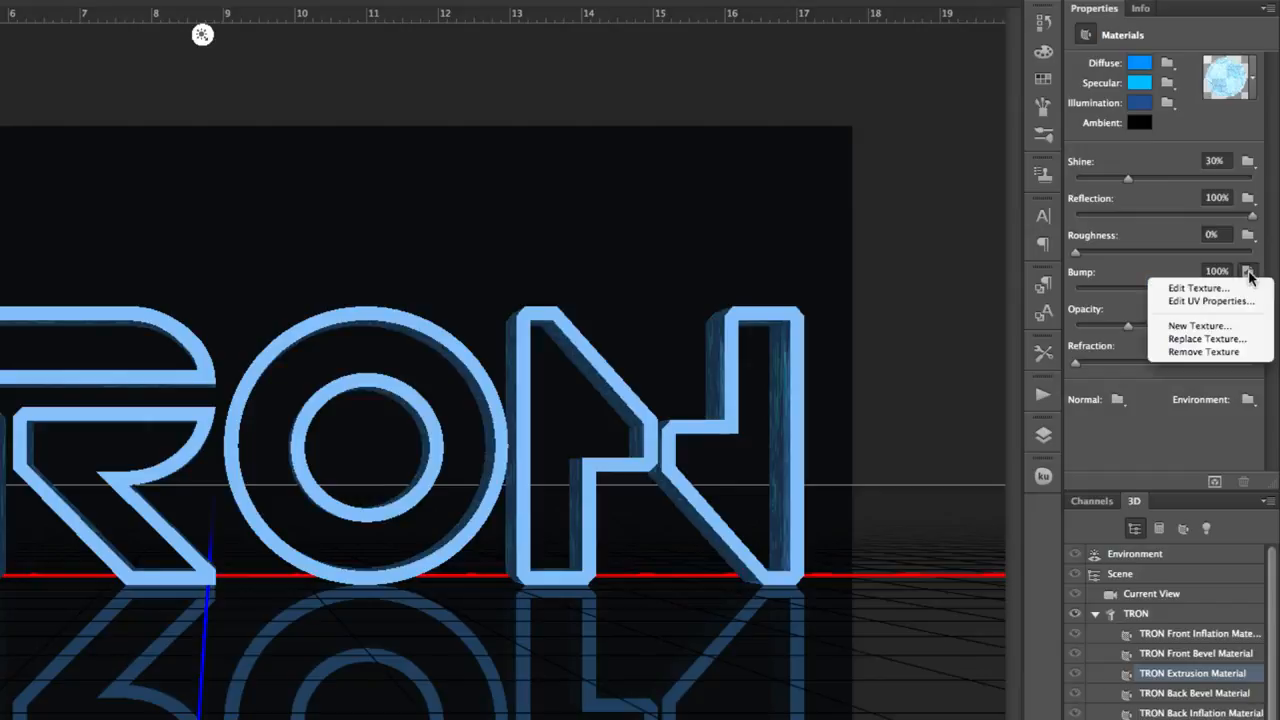
left_click(1243, 288)
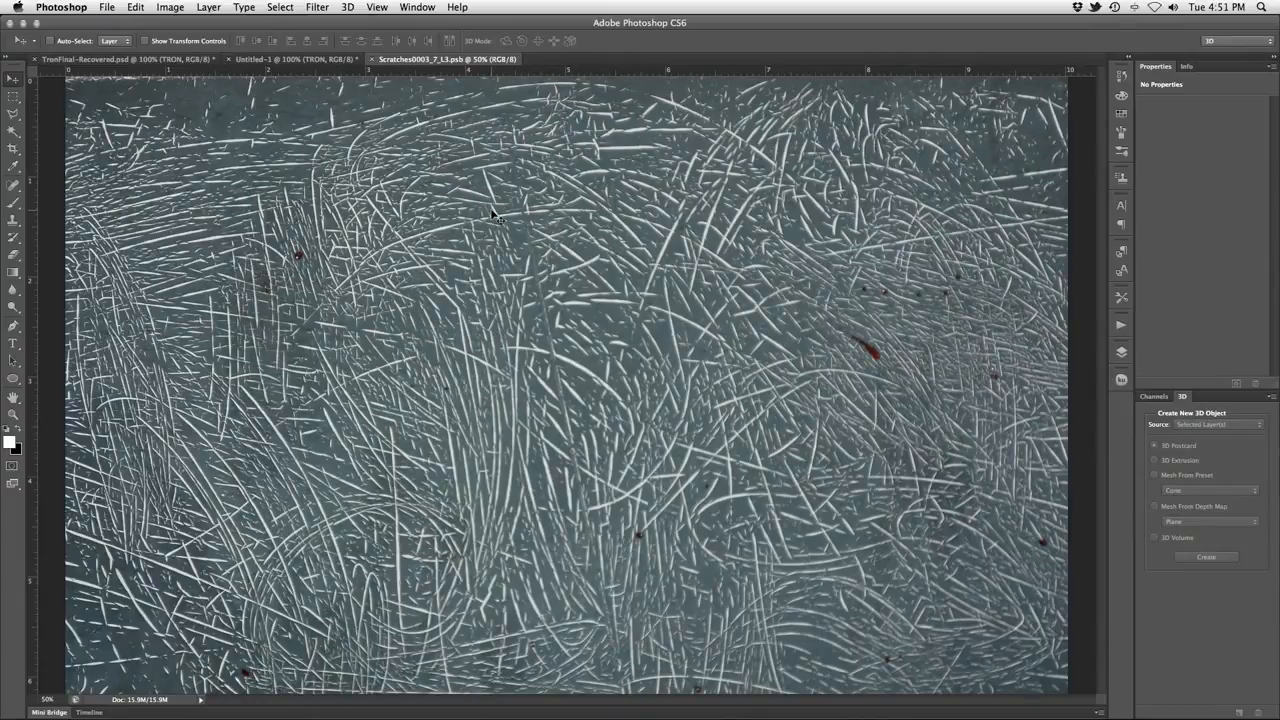
left_click(172, 7)
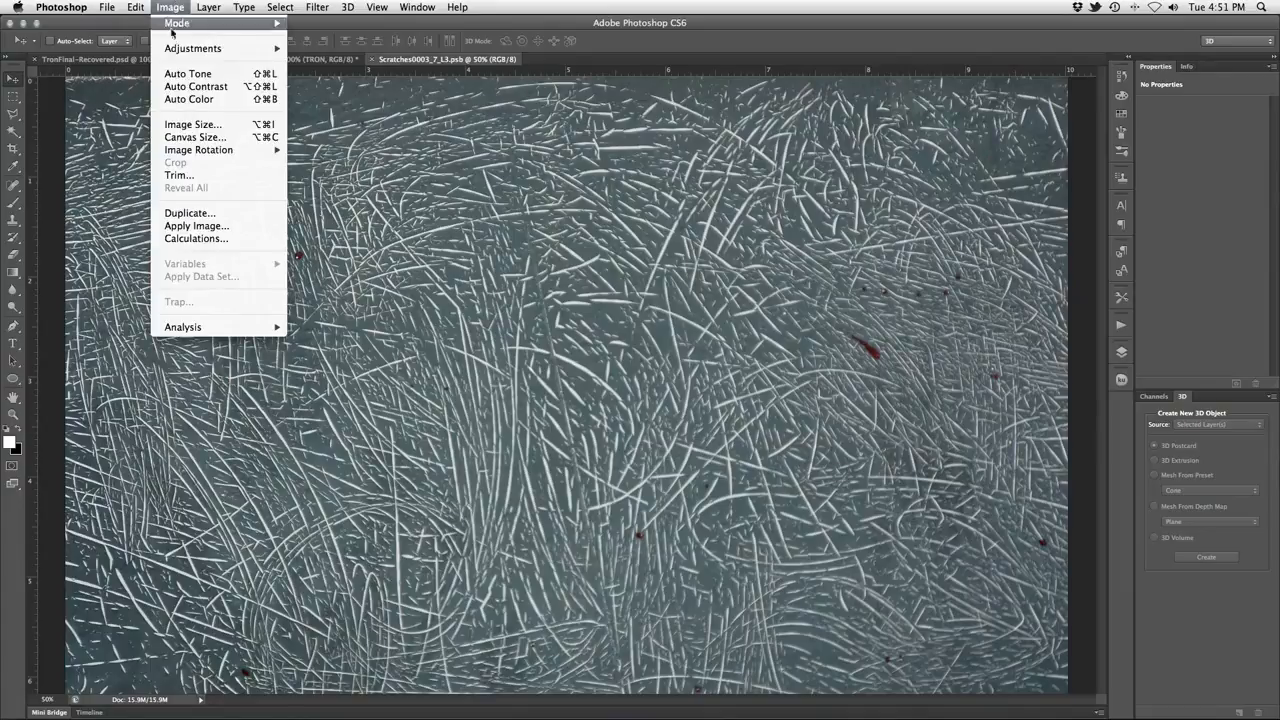
mouse_move(171, 50)
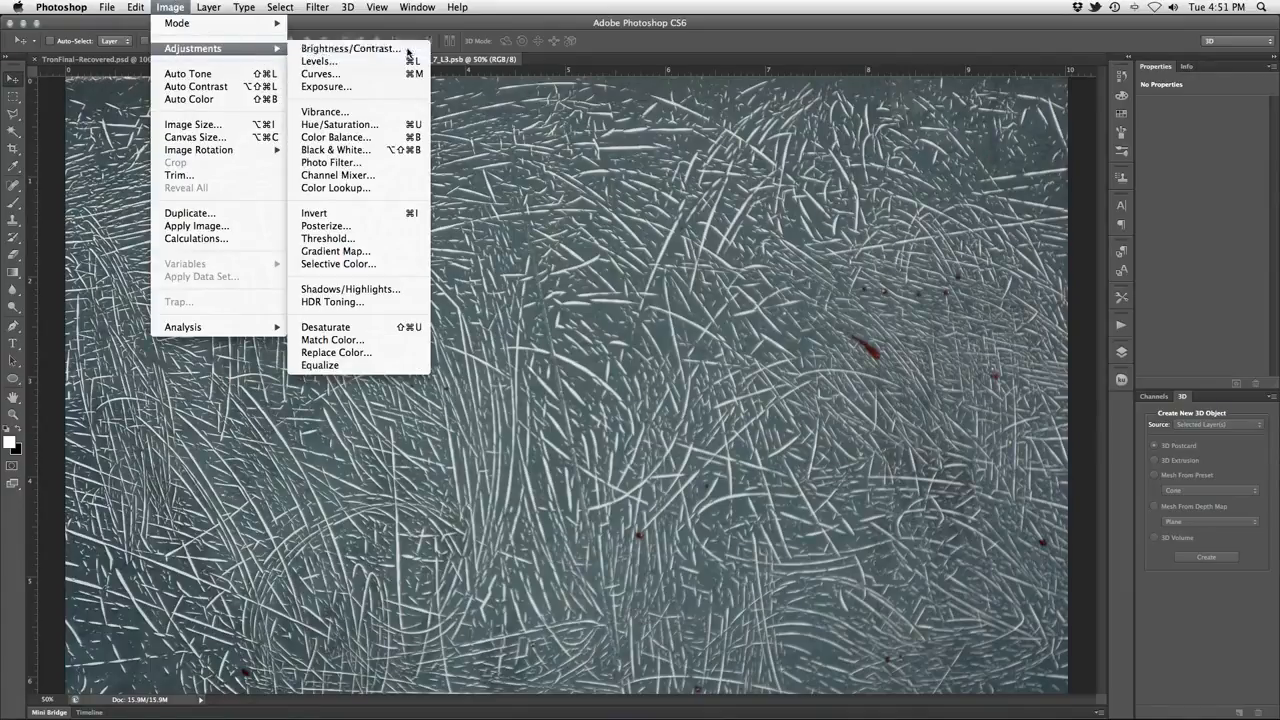
left_click(405, 49)
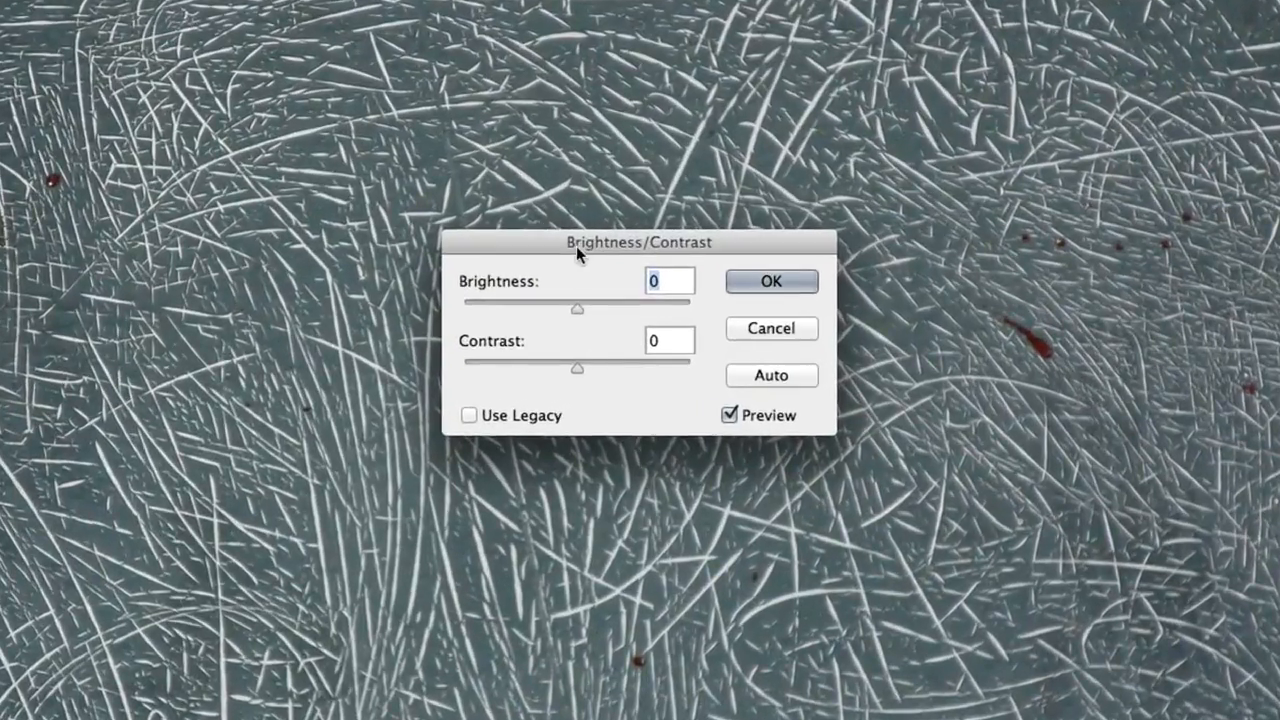
left_click_drag(576, 246, 545, 209)
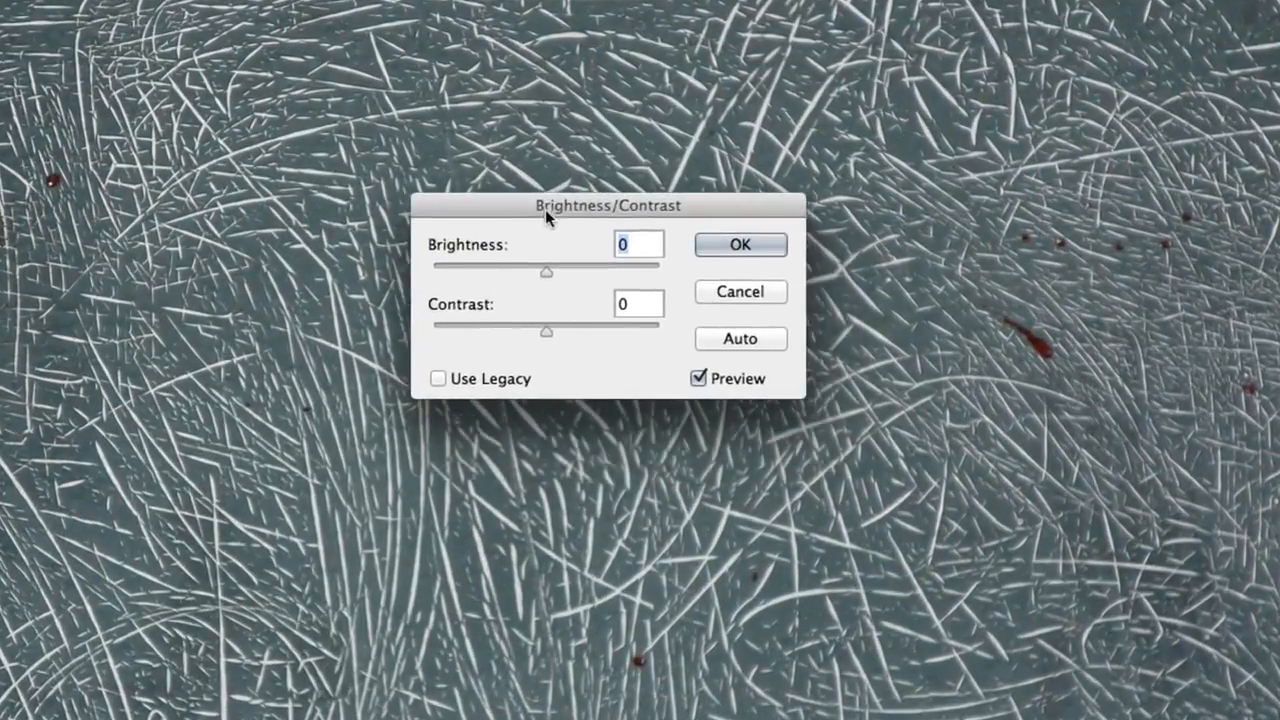
left_click(505, 380)
left_click_drag(546, 331, 625, 324)
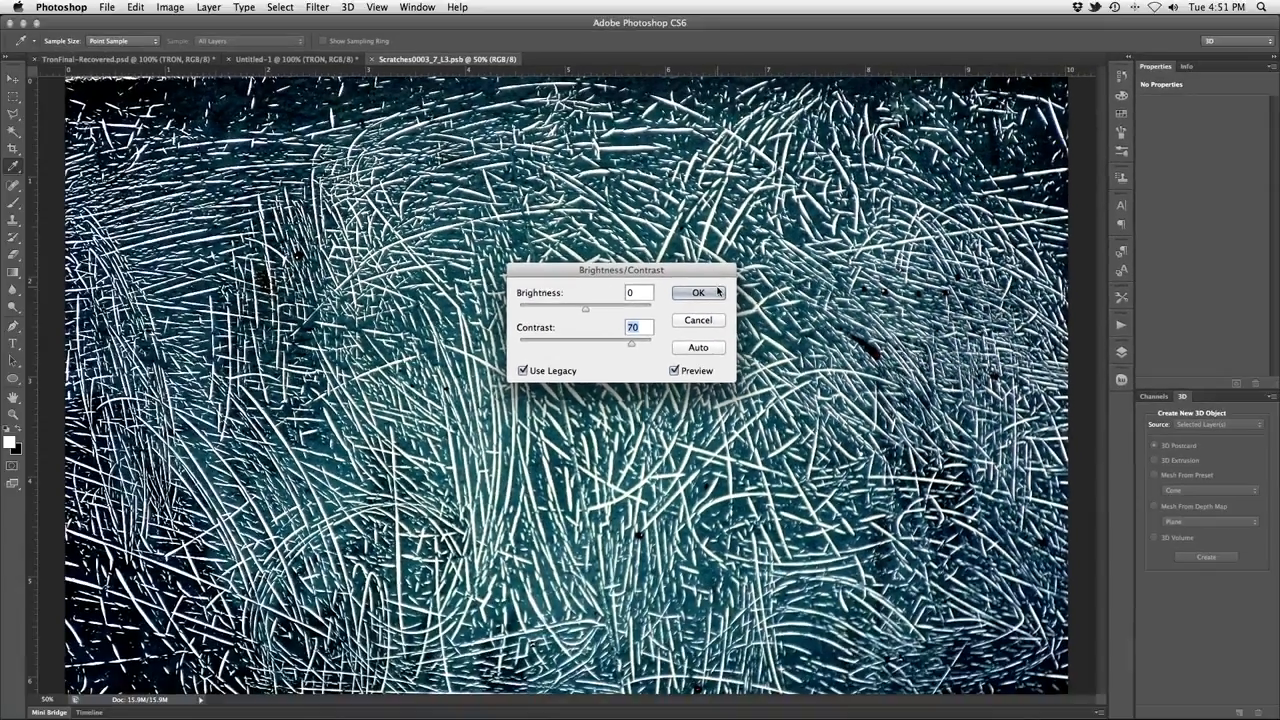
left_click(752, 245)
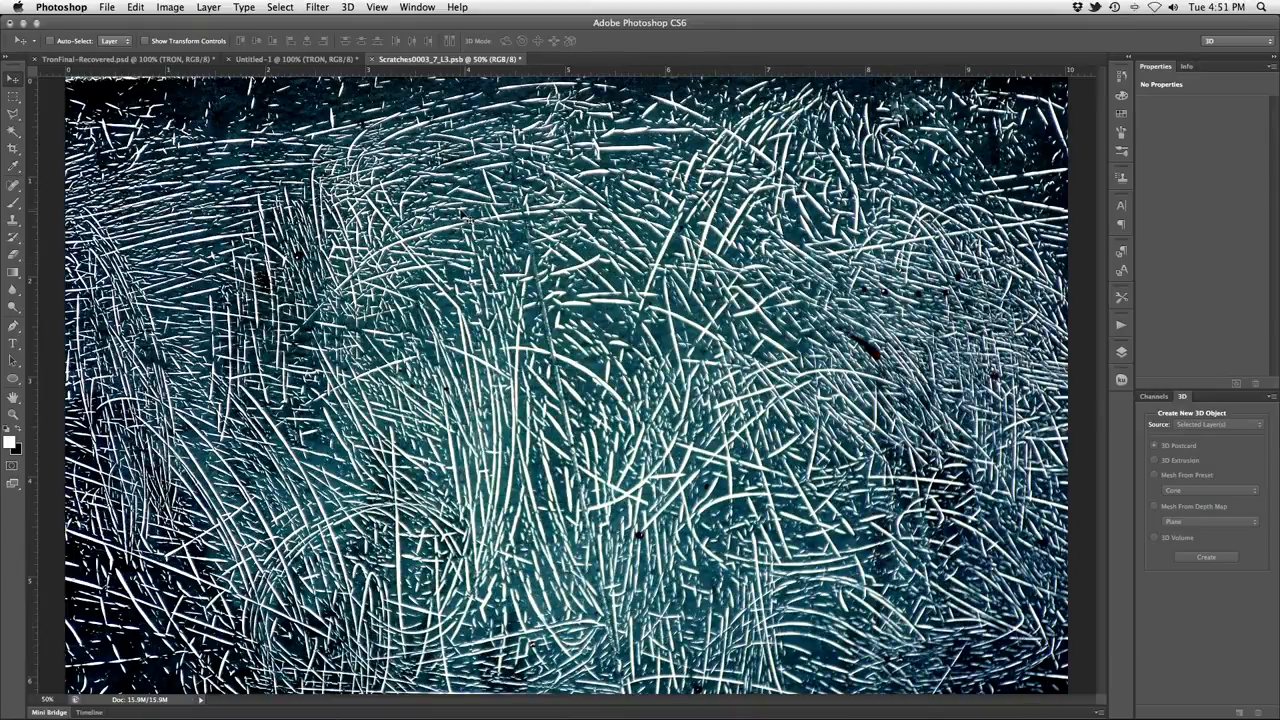
left_click(286, 62)
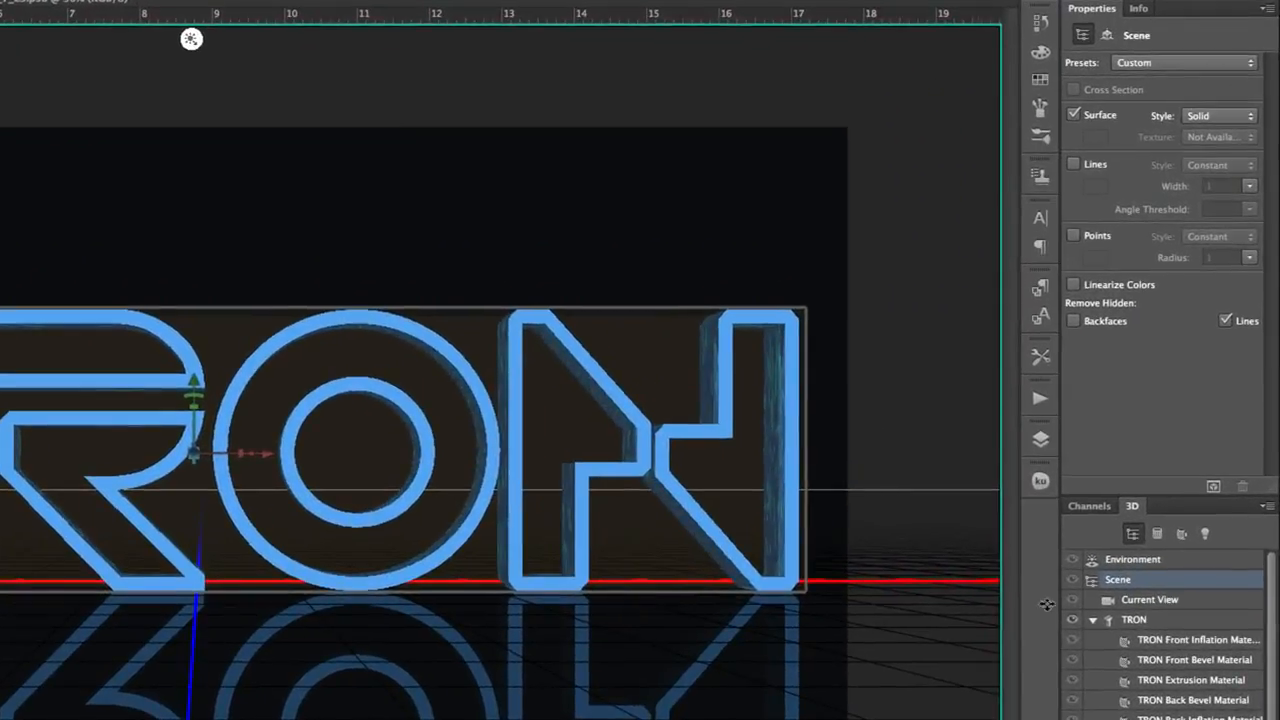
Step: Set the U scale of the TRON extrusion material's bump texture to 1000%, change its V scale, and render the 3D scene
left_click(1200, 682)
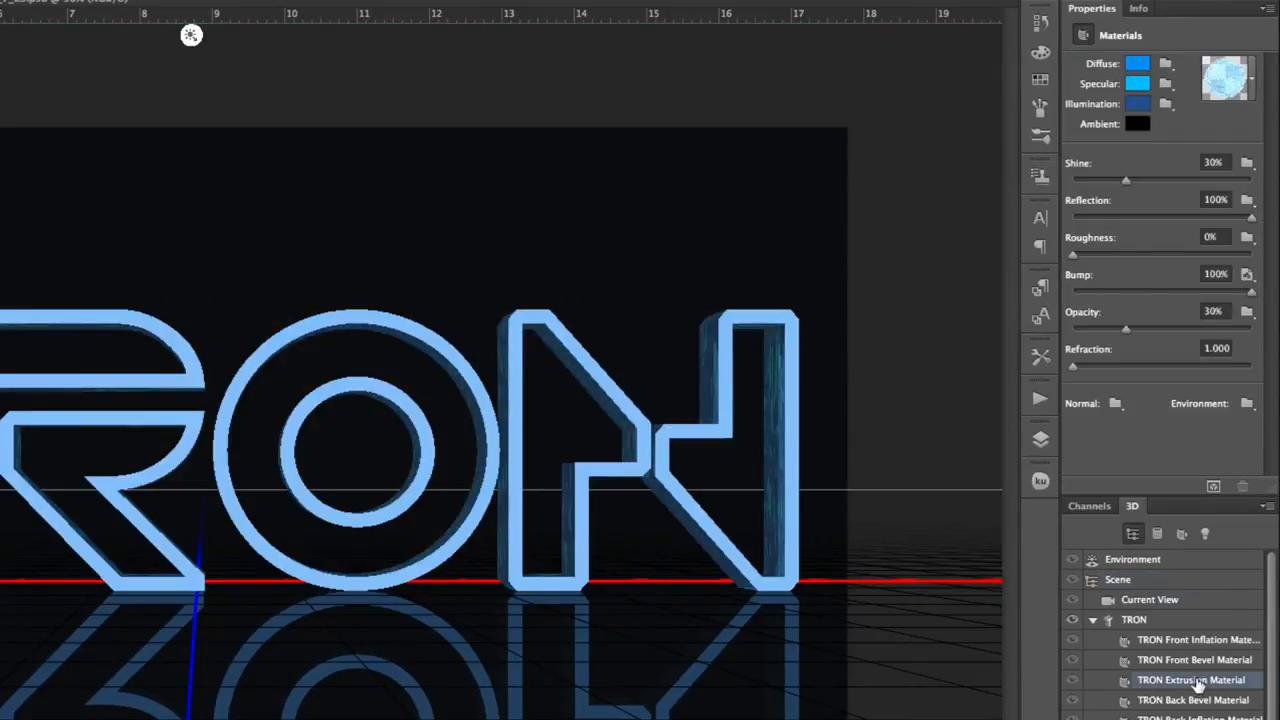
left_click(1246, 274)
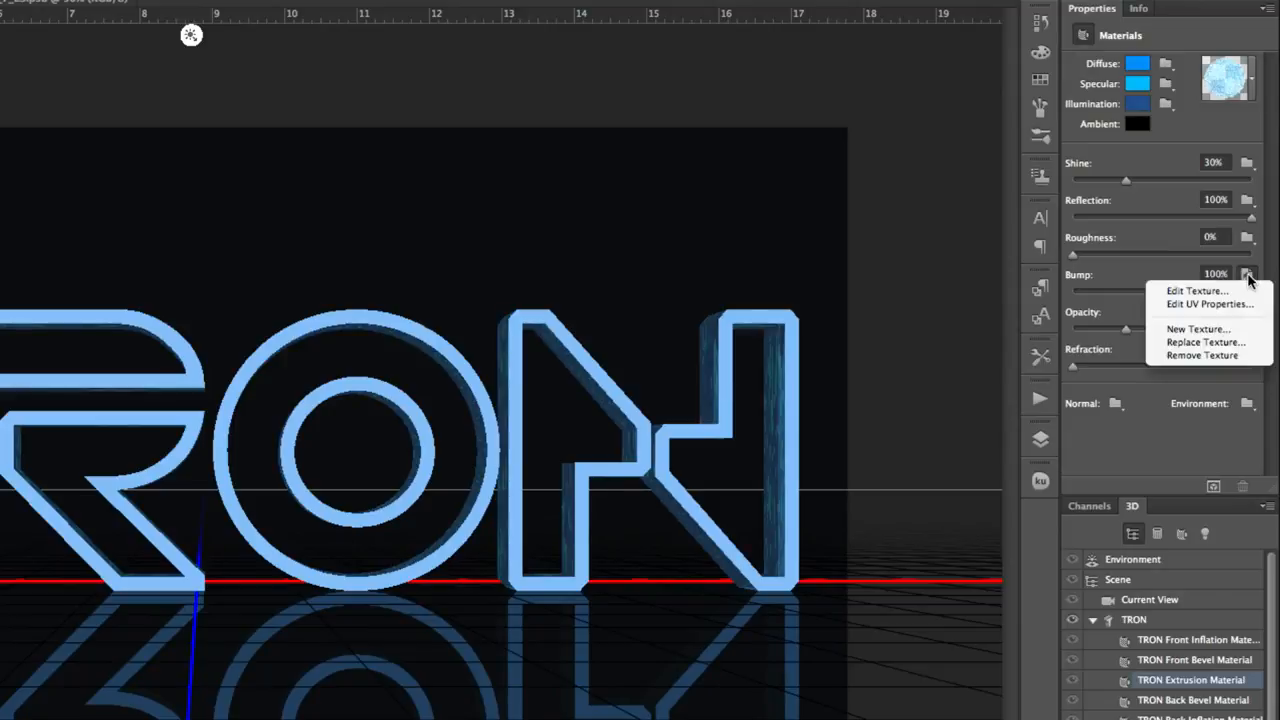
left_click(1242, 305)
left_click_drag(492, 345, 943, 263)
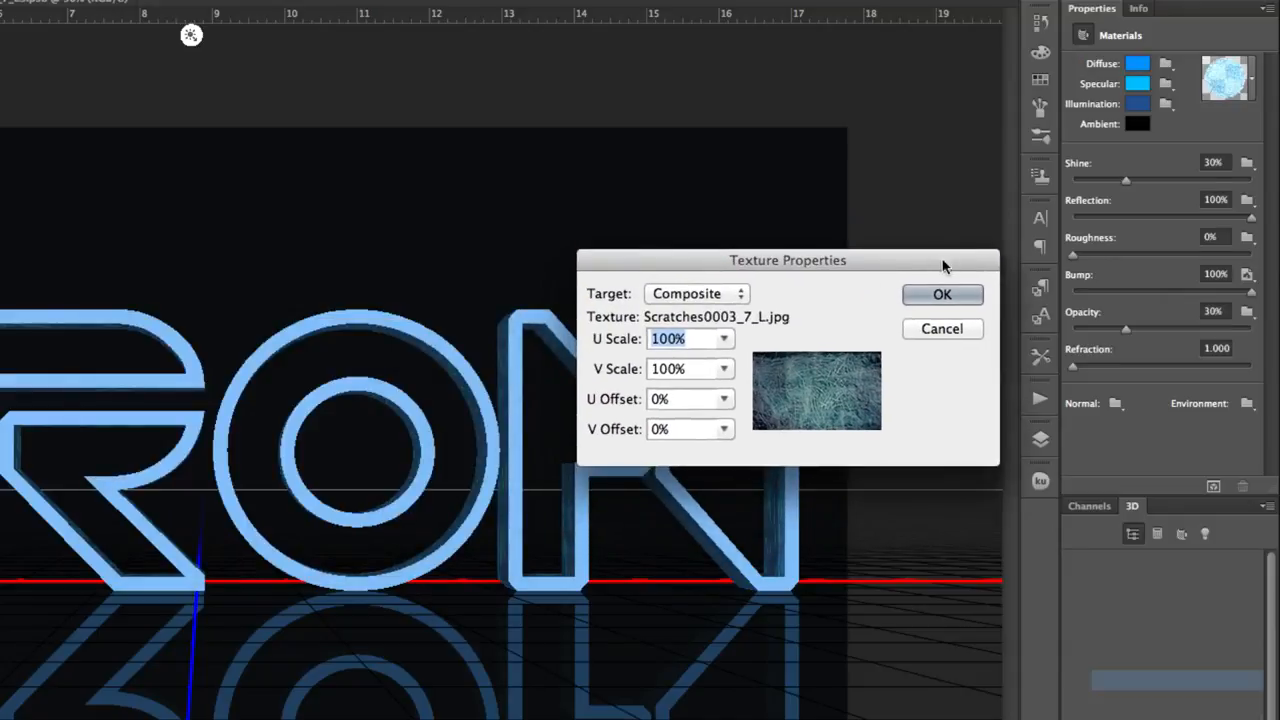
type("1000")
key("Tab")
type("10")
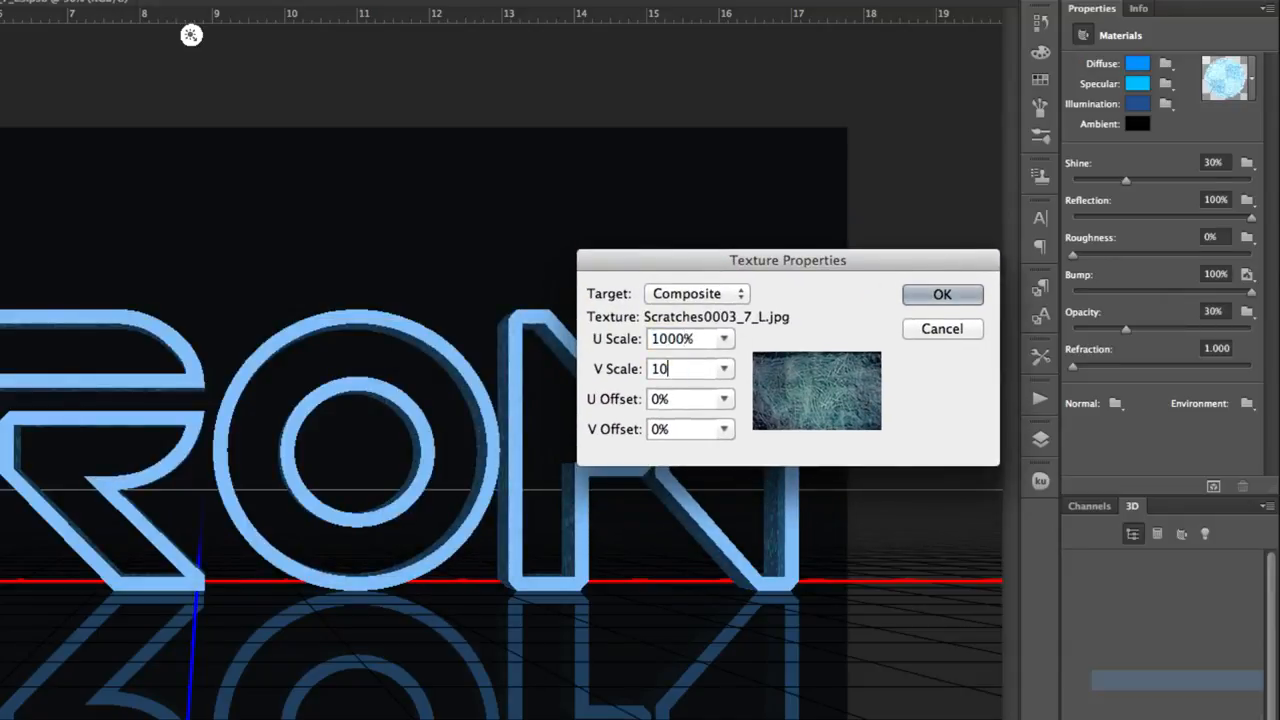
key("Tab")
left_click(921, 305)
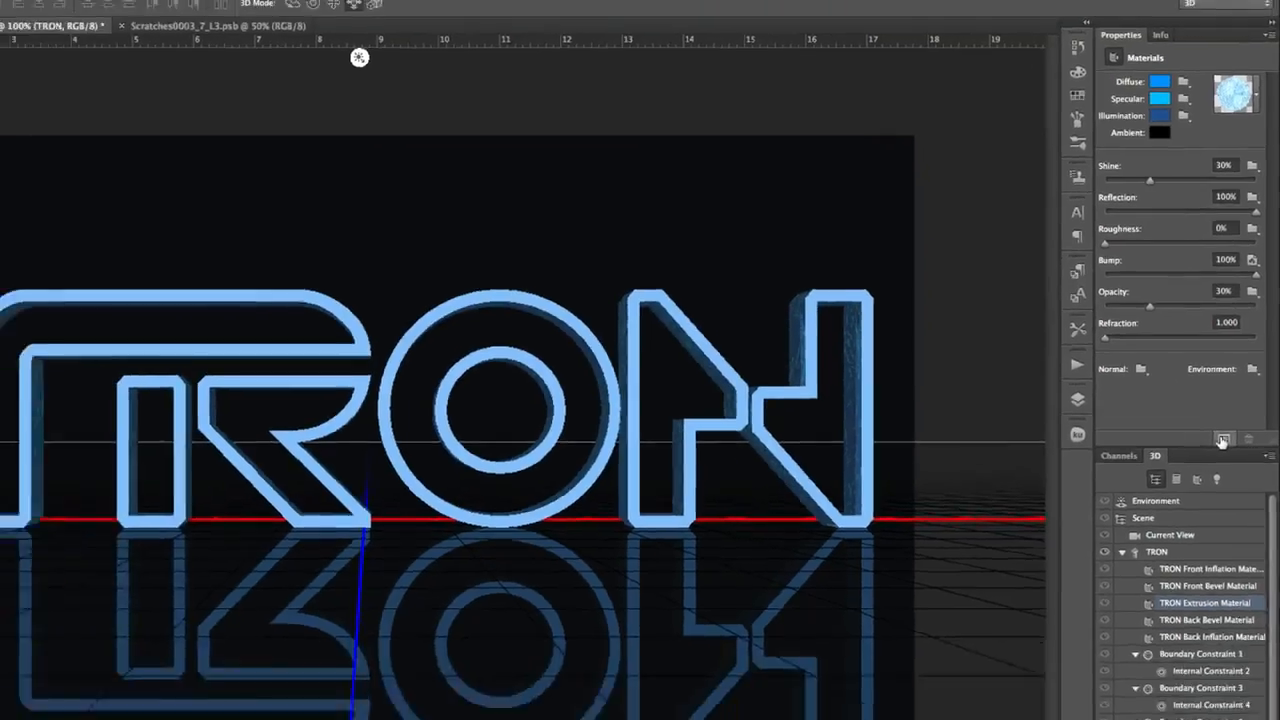
left_click(1221, 441)
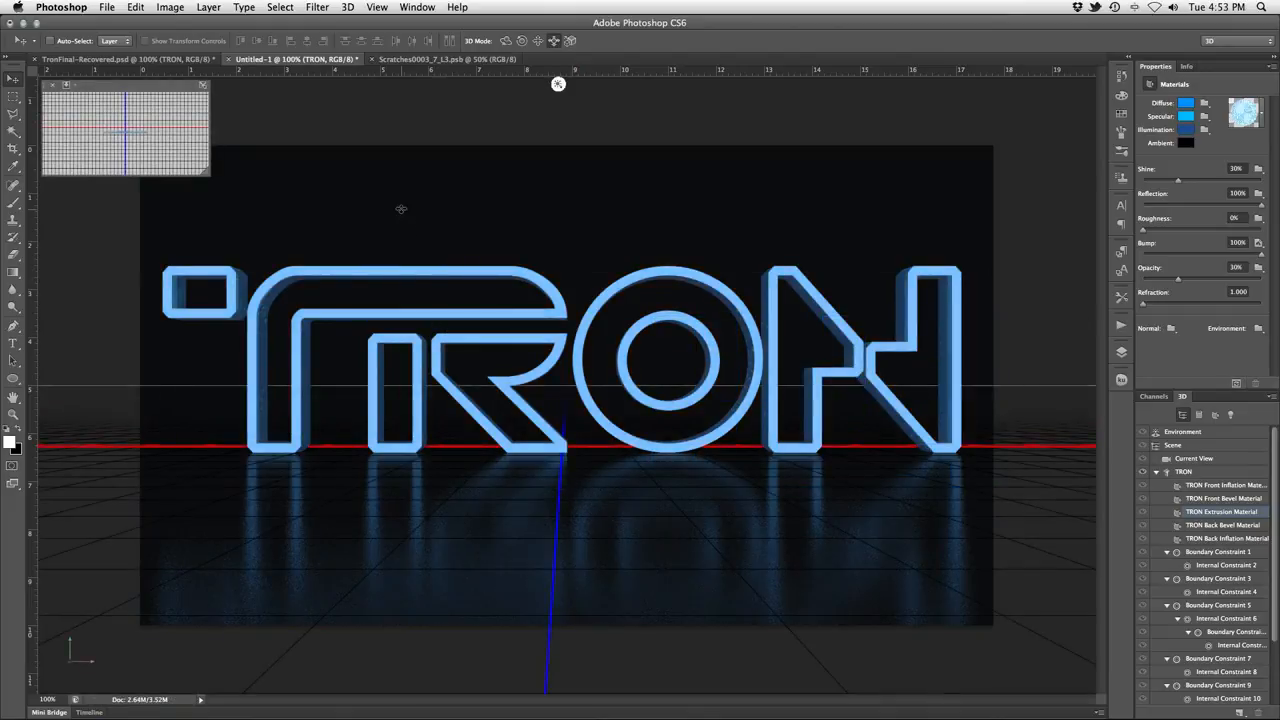
Step: Add an Inner Glow layer style to the TRON layer with the glow colour #ebf7ff
left_click(208, 7)
mouse_move(228, 87)
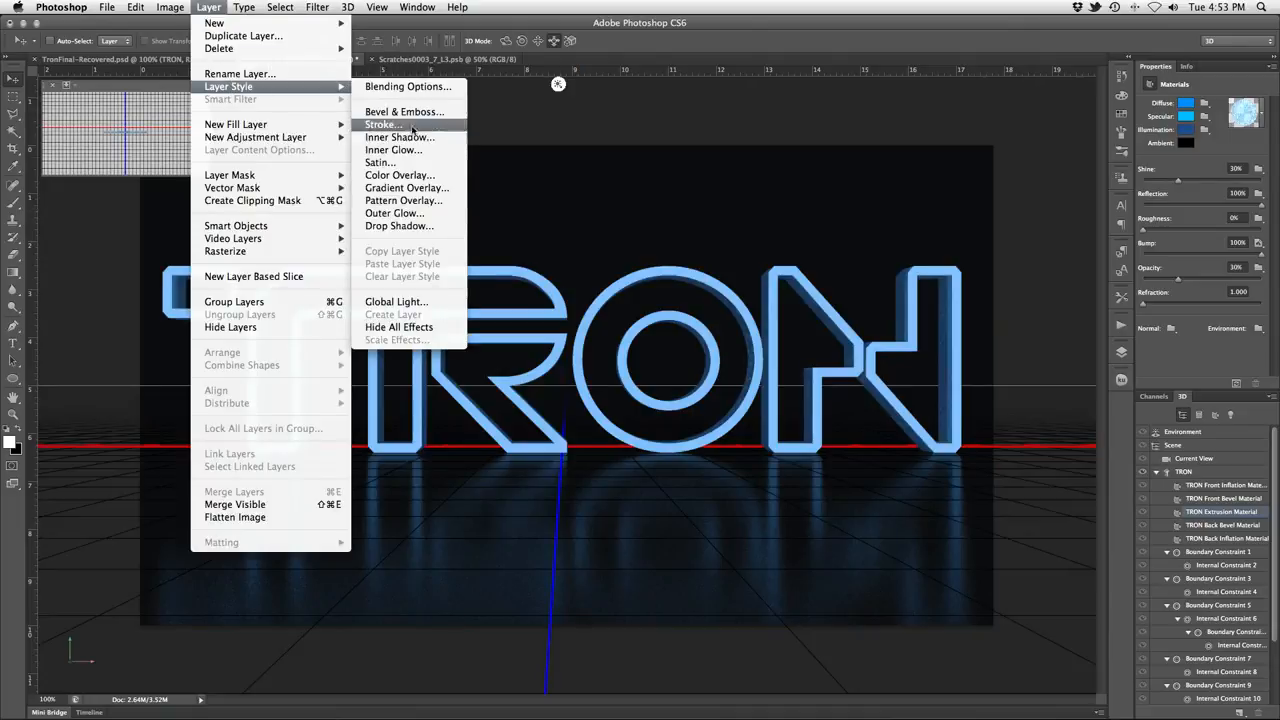
left_click(433, 150)
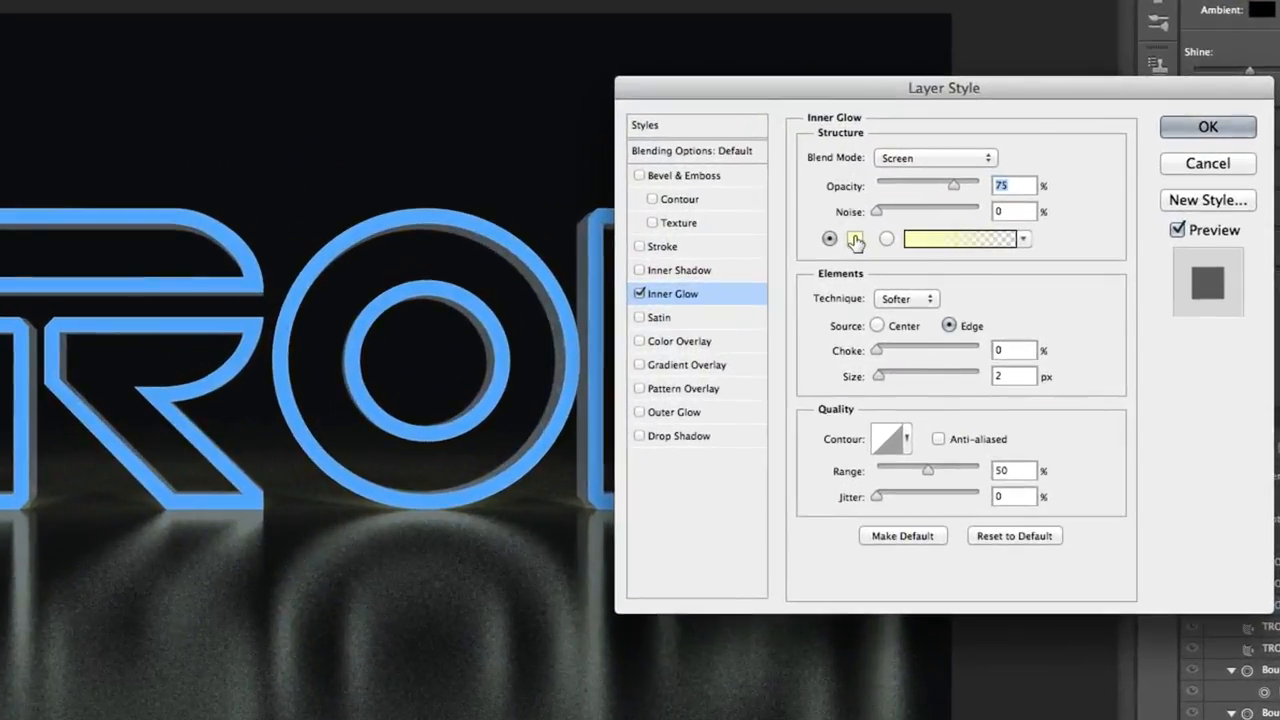
left_click(855, 239)
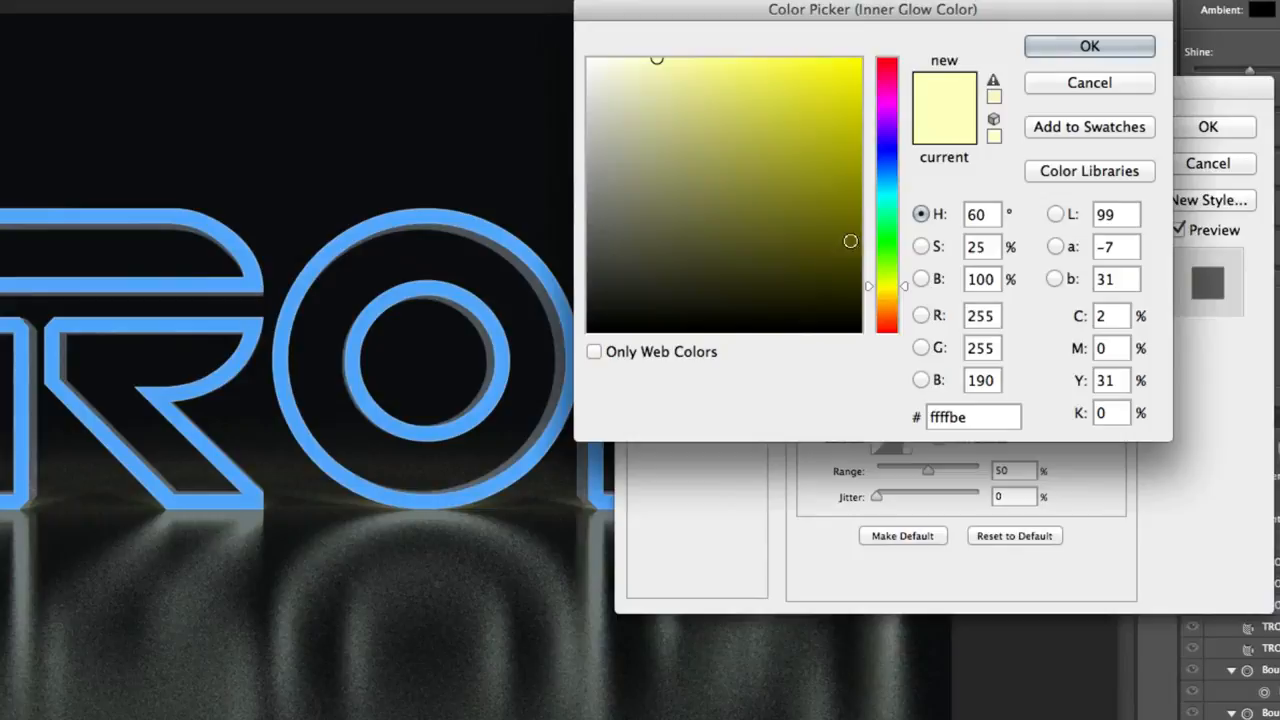
double_click(986, 414)
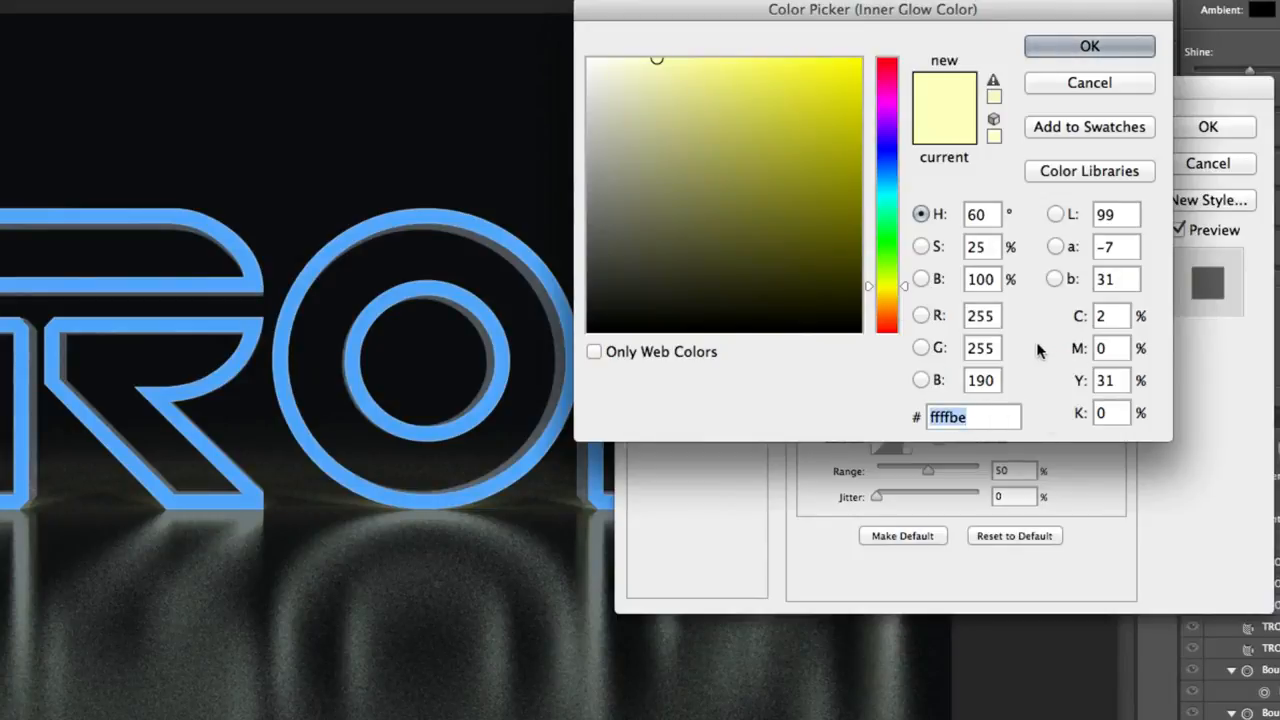
type("ebf")
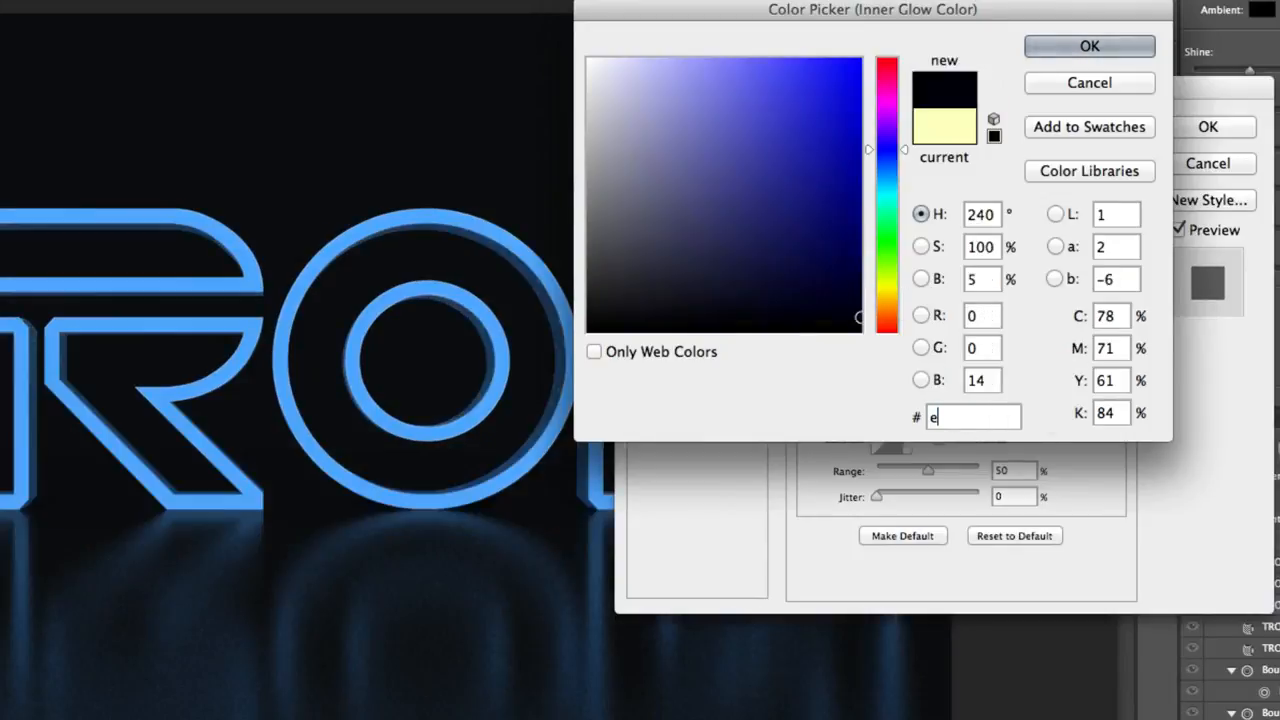
type("7ff")
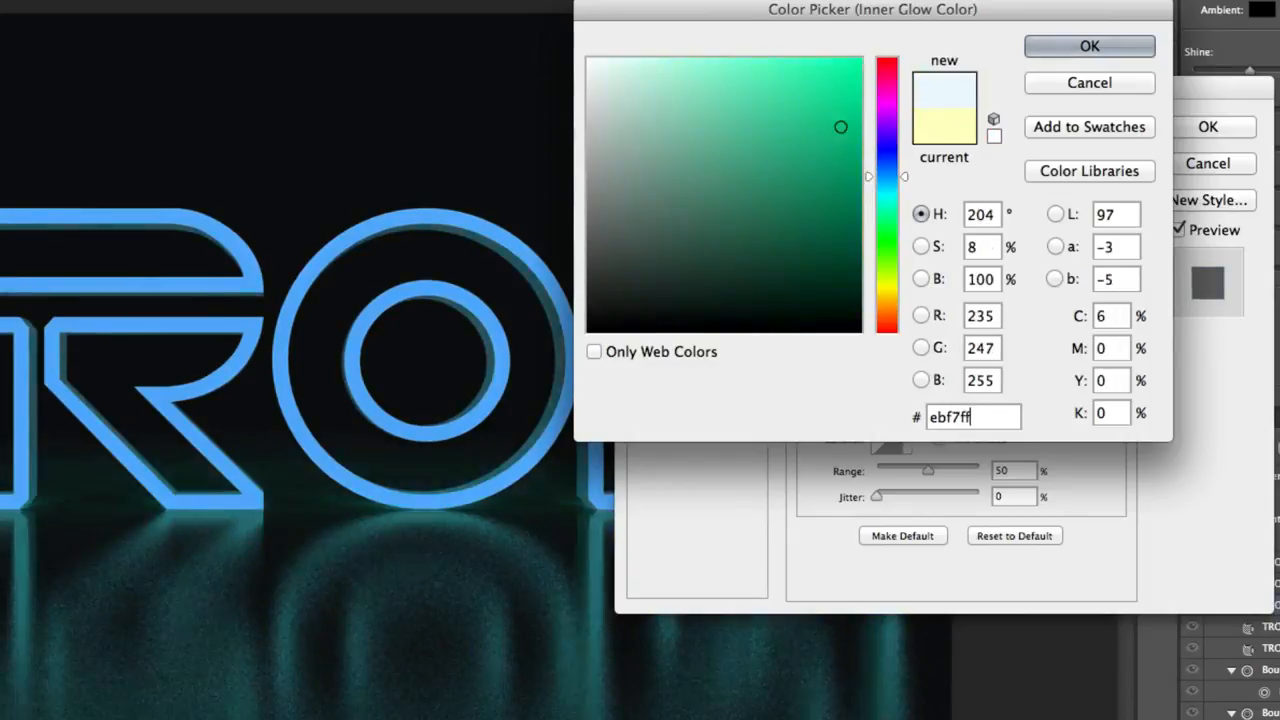
key("Return")
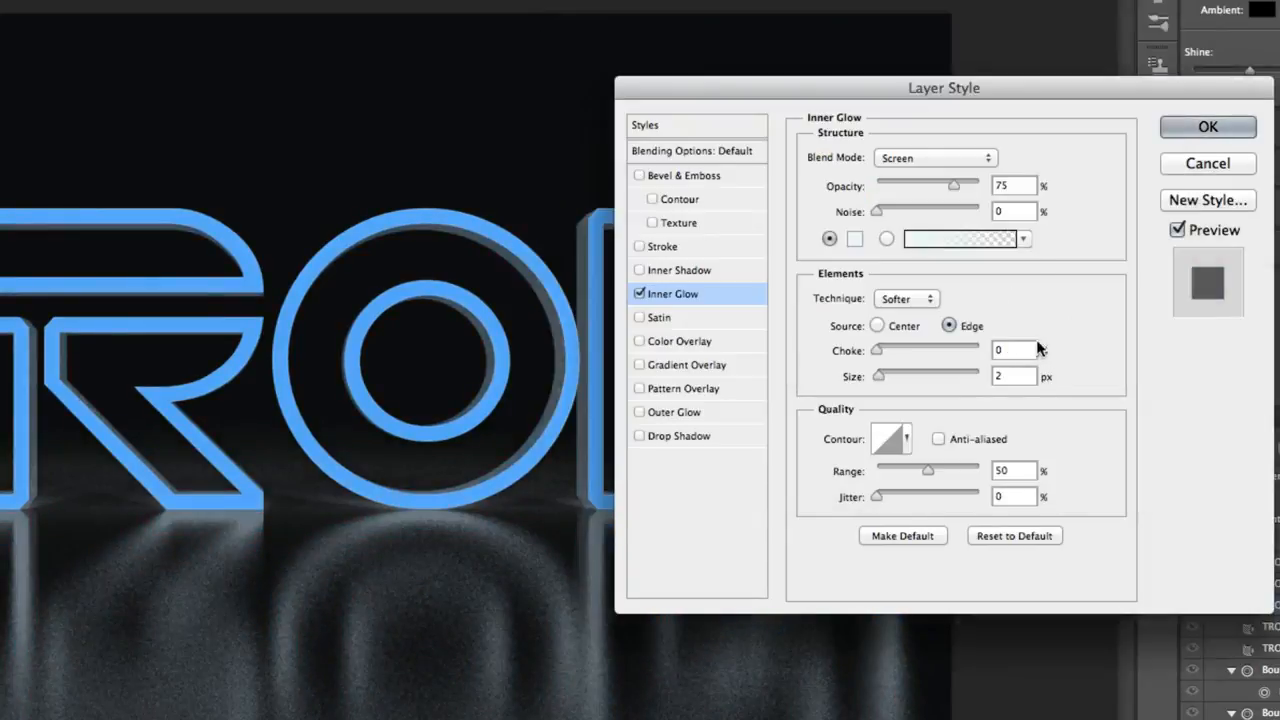
Step: Set the inner glow to 100% opacity, Vivid Light blend mode, Precise technique and Center source
left_click_drag(952, 184, 1004, 186)
left_click(940, 160)
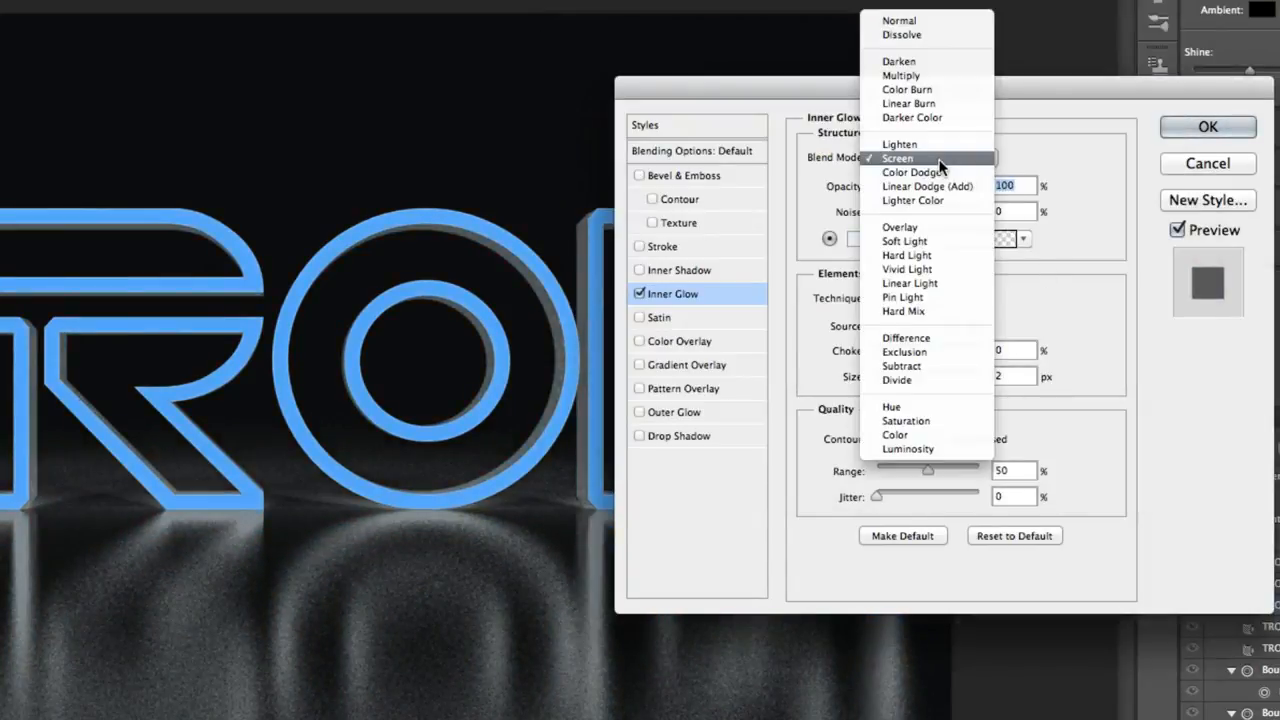
left_click(927, 268)
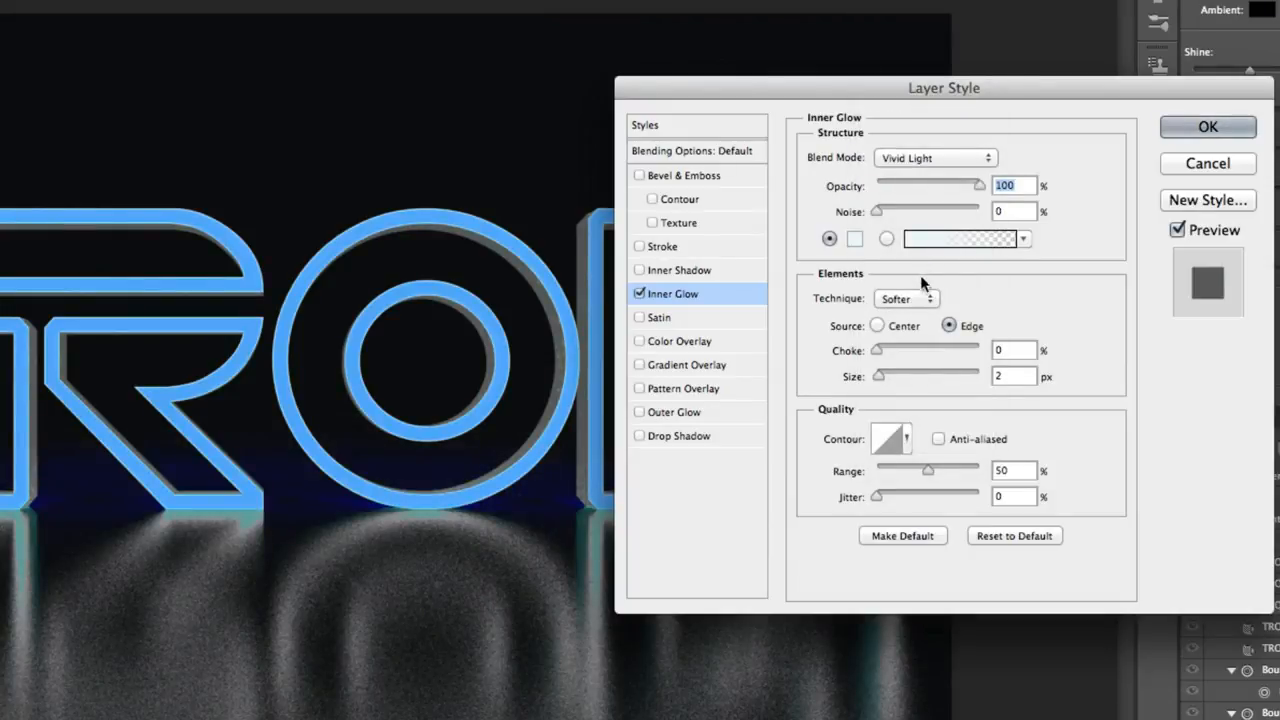
left_click(908, 298)
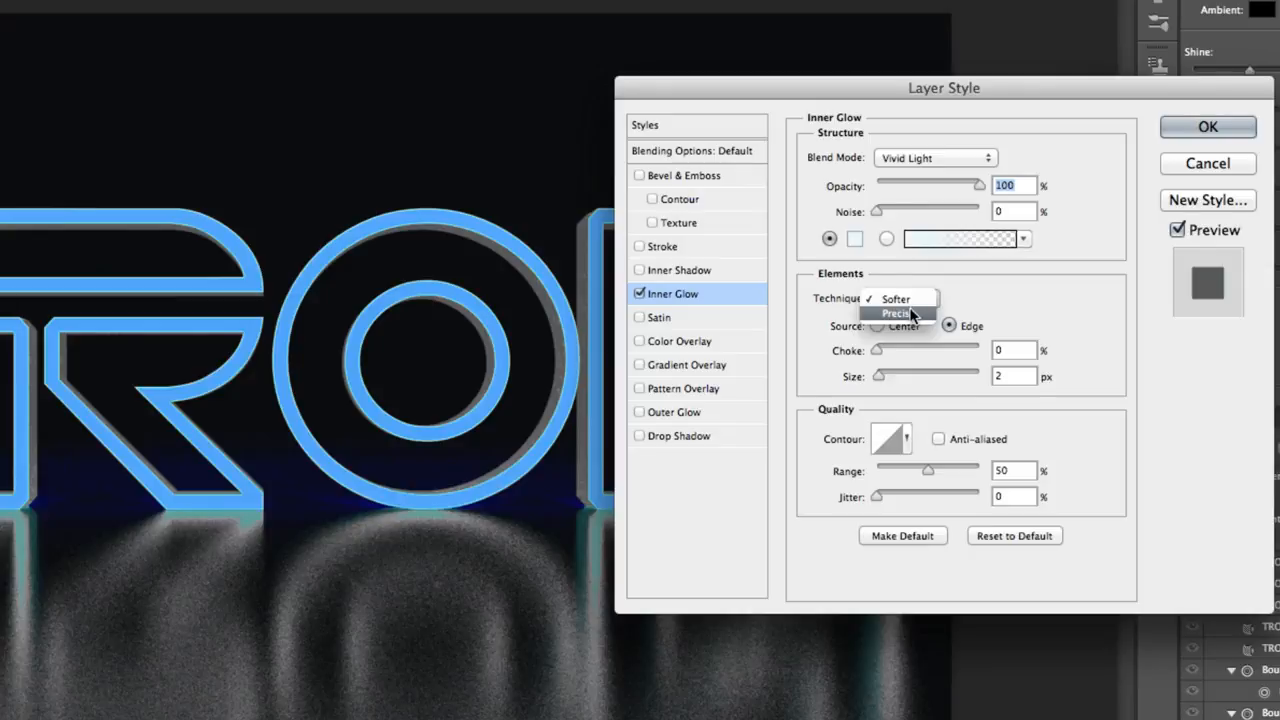
left_click(913, 314)
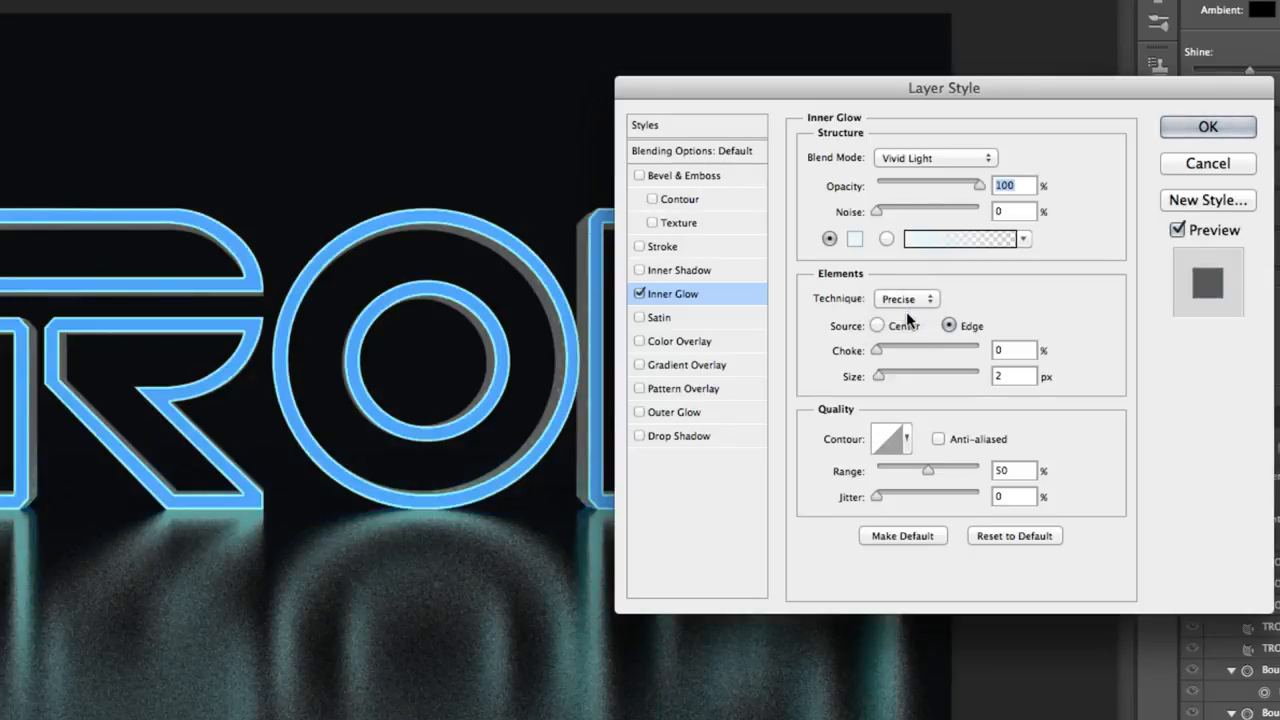
left_click(900, 327)
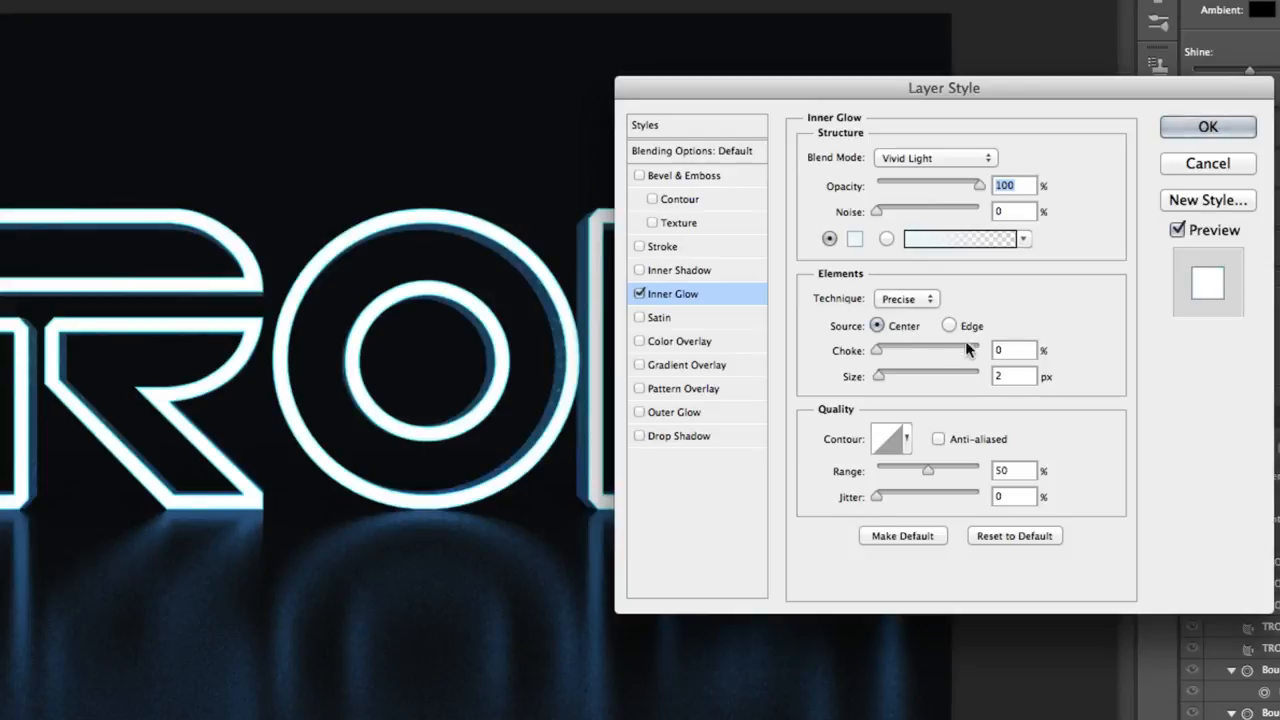
Step: Set the inner glow's size to 5 px and its range to 30%
double_click(1018, 376)
type("5")
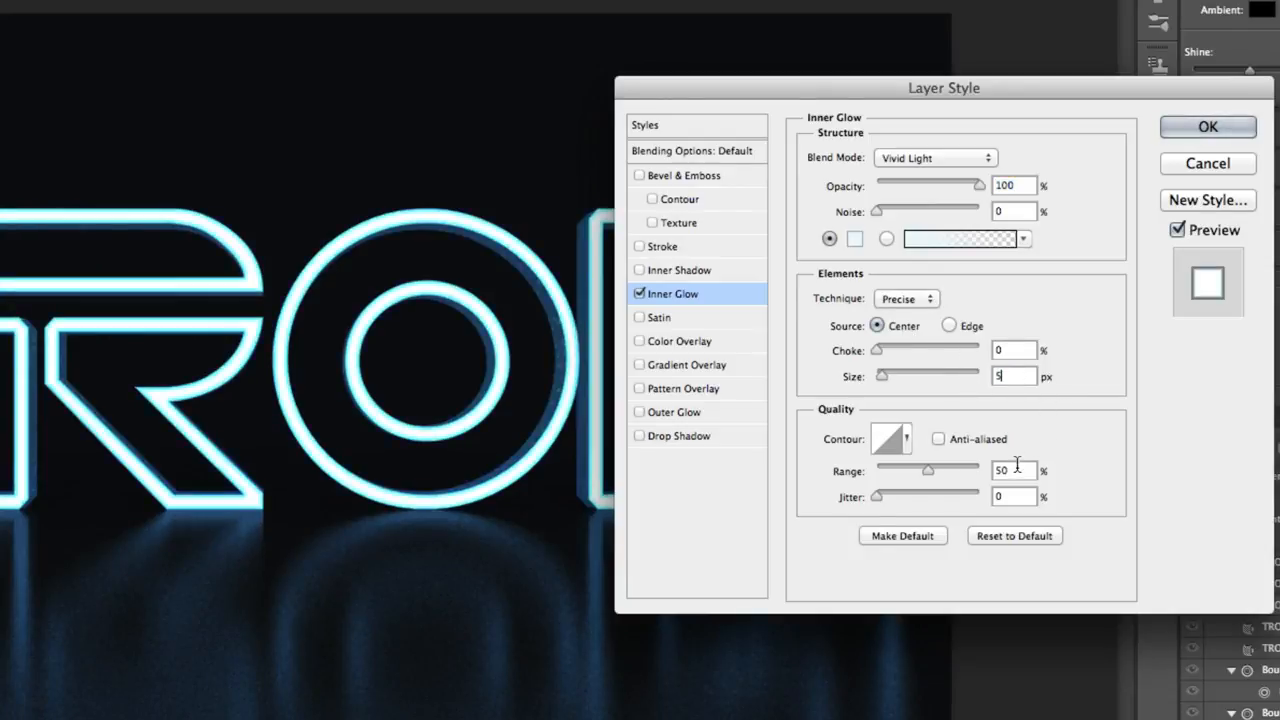
double_click(1017, 469)
type("30")
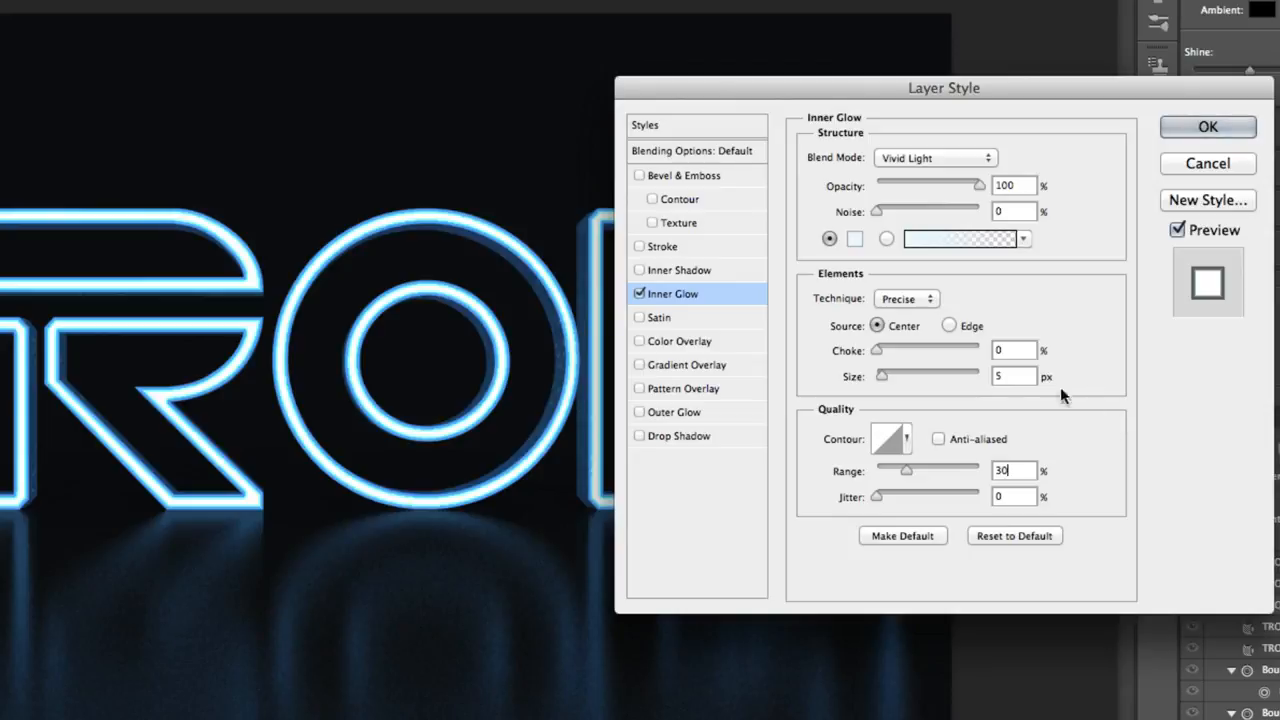
Step: Add an Outer Glow to the TRON layer style with the glow colour #0c75d7
left_click(676, 412)
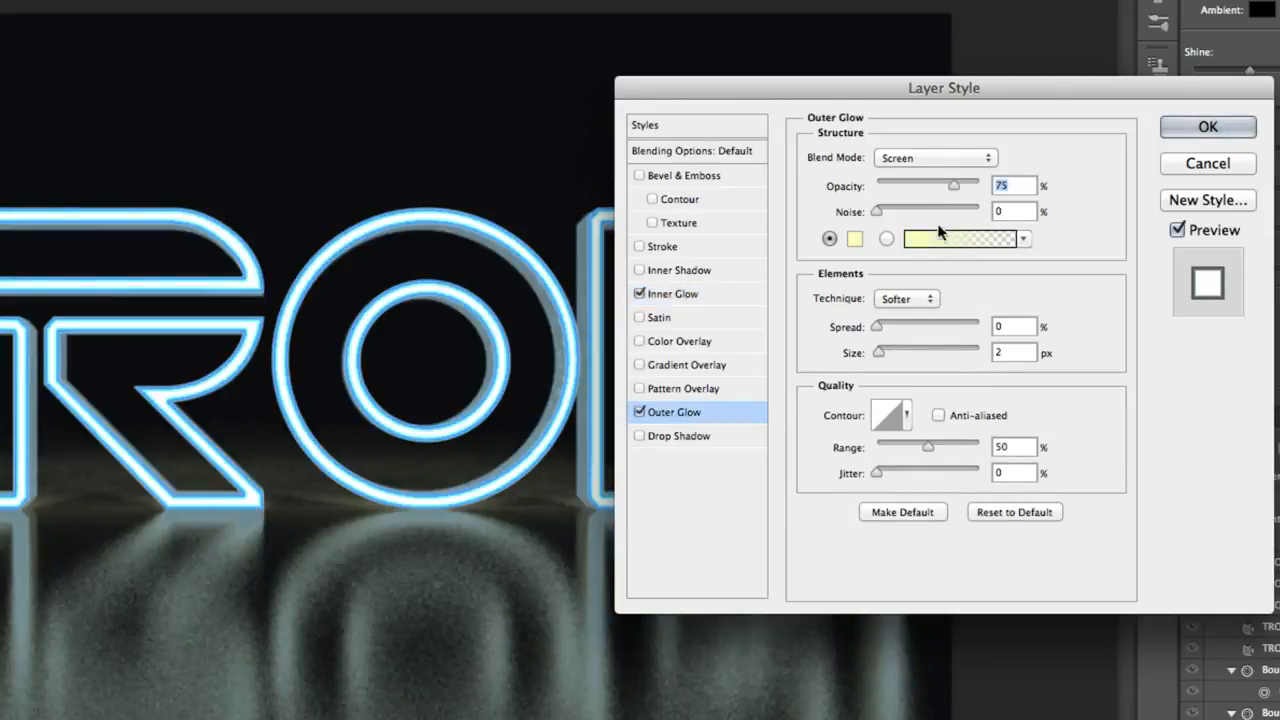
left_click(854, 239)
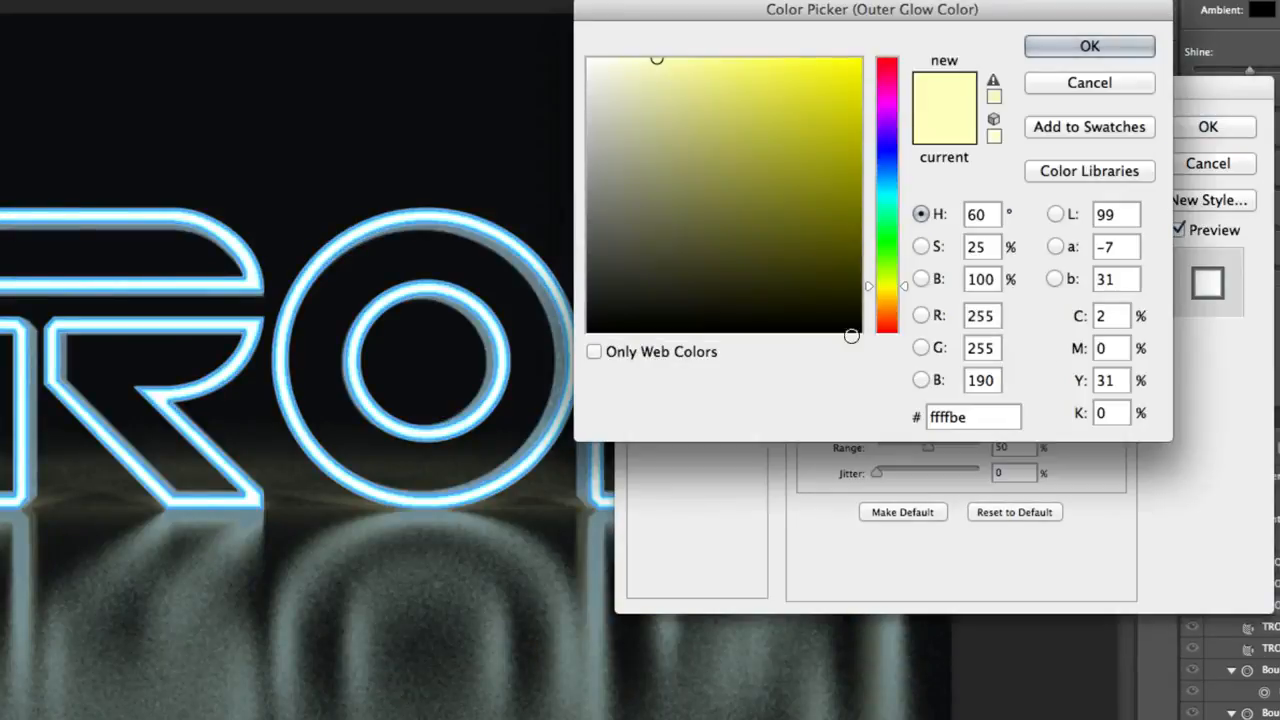
left_click(986, 416)
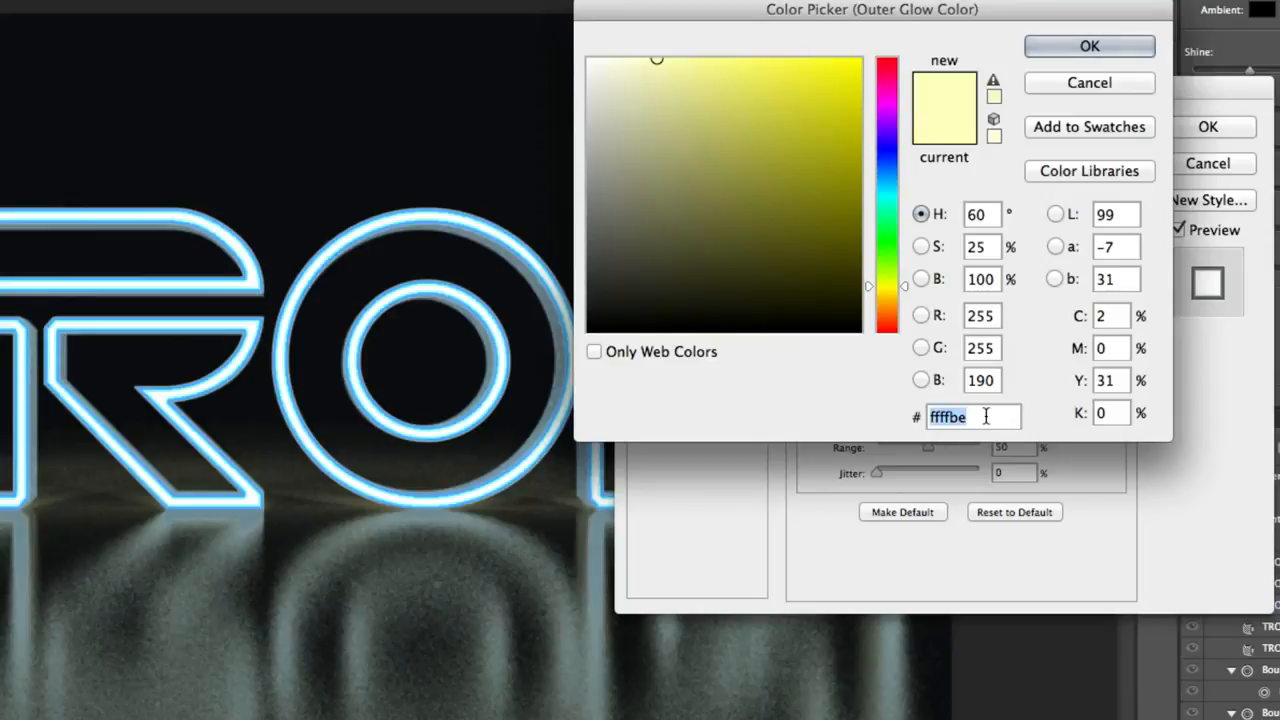
type("0")
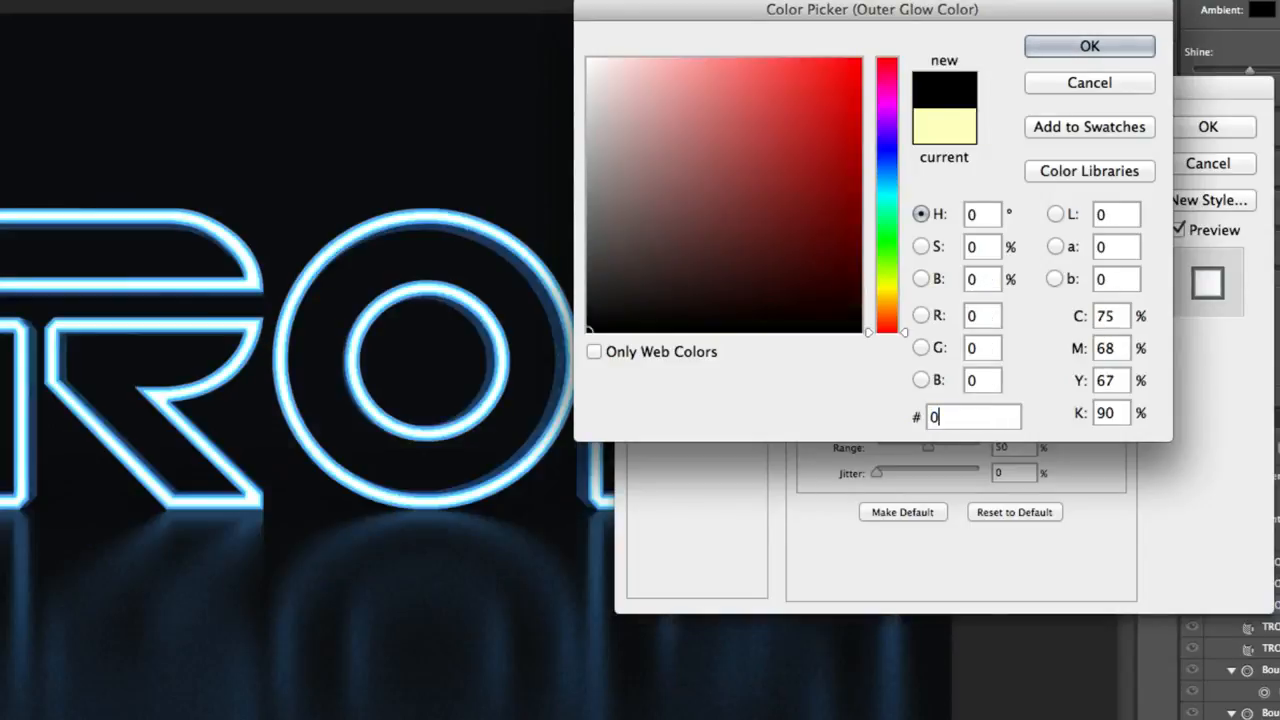
type("c75")
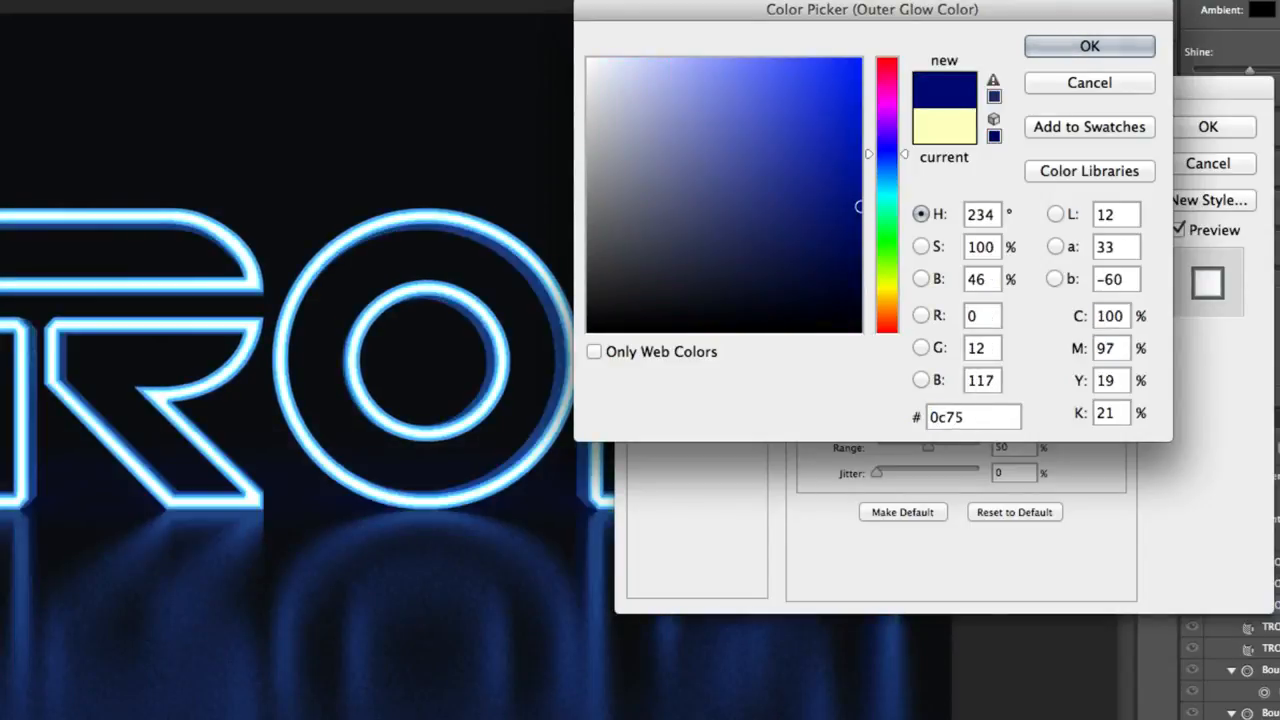
type("d7")
key("Return")
Step: Set the outer glow to Linear Dodge (Add), size 50 px and range 100%, apply the layer style, and switch to the Rectangular Marquee tool
left_click(935, 160)
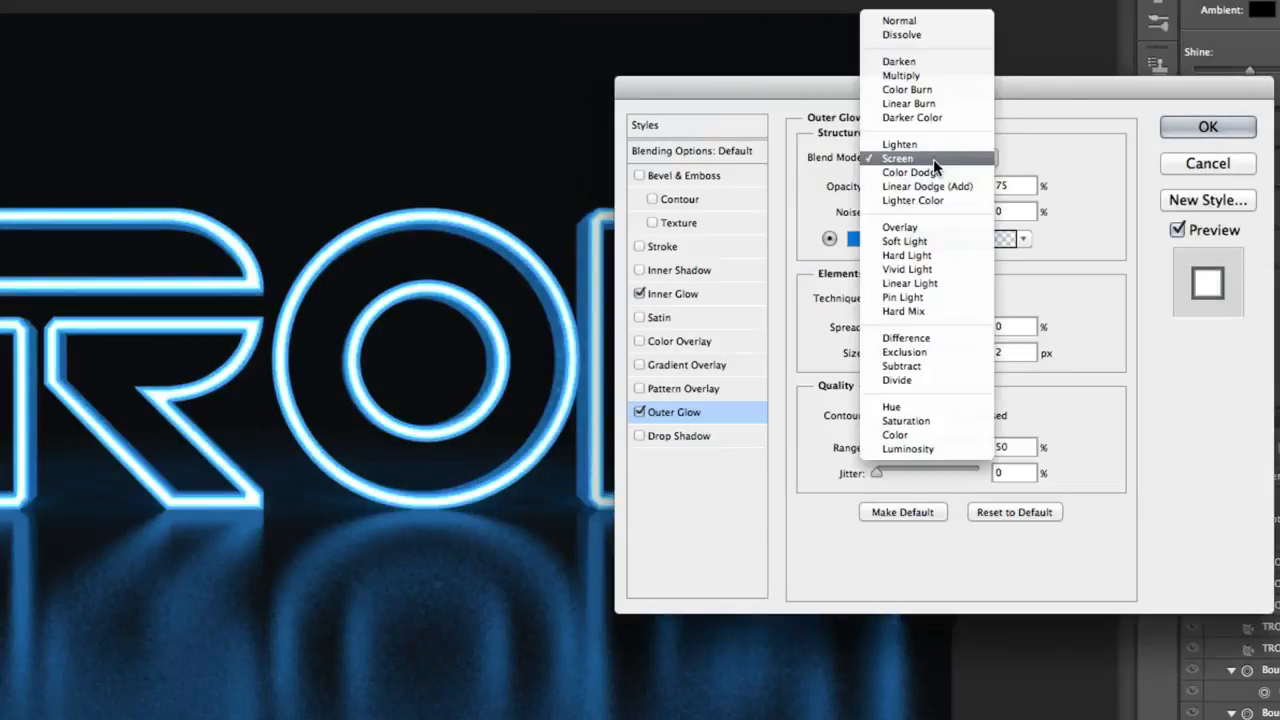
left_click(944, 184)
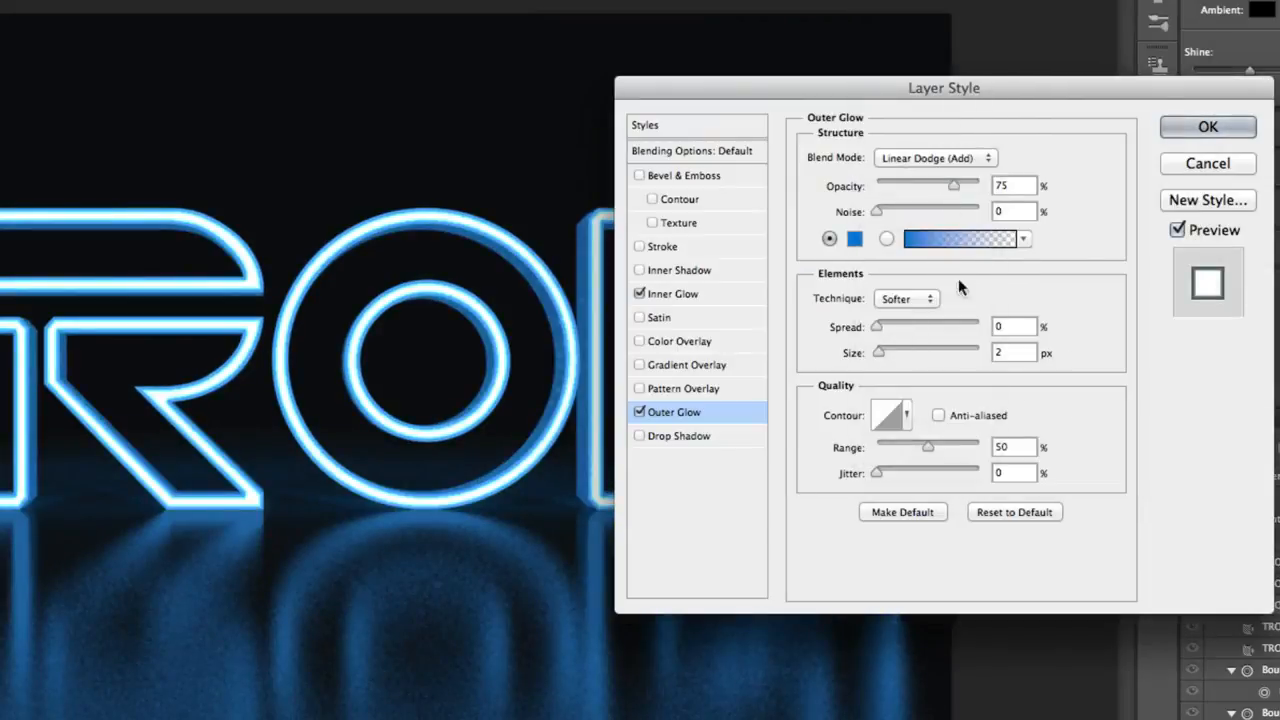
double_click(1006, 350)
type("50")
key("Tab")
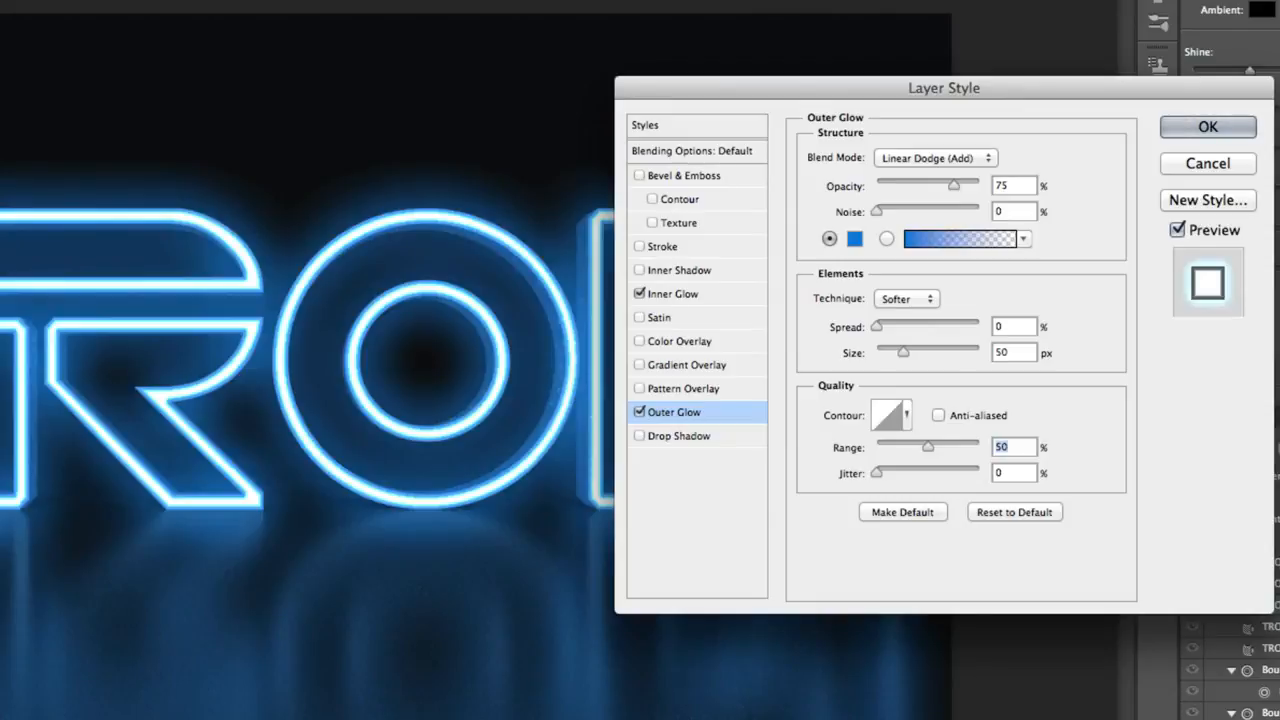
type("100")
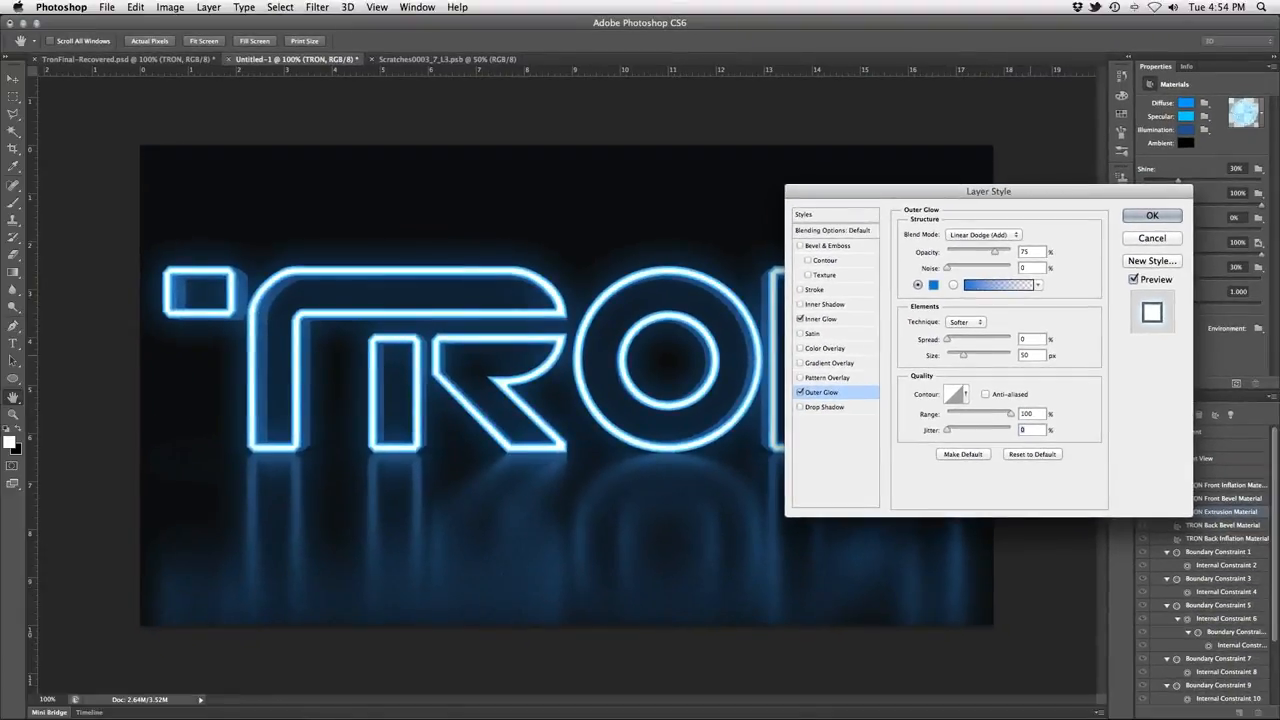
left_click(1152, 215)
key("m")
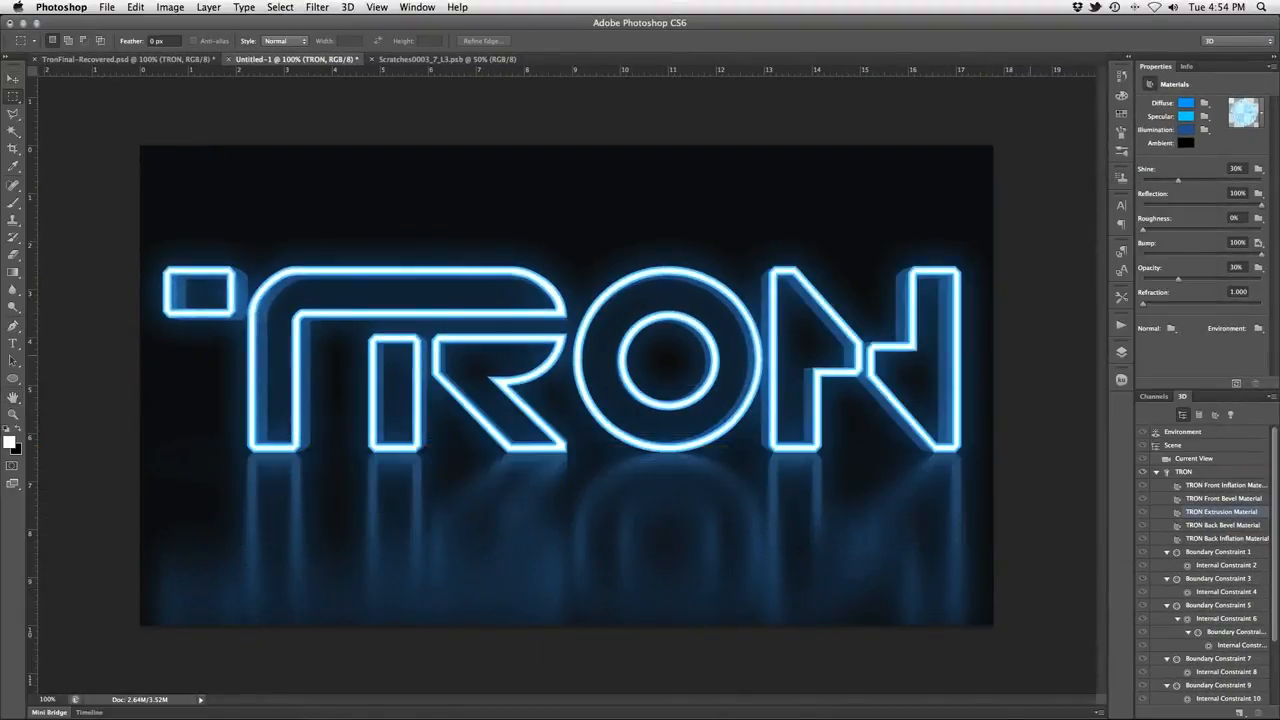